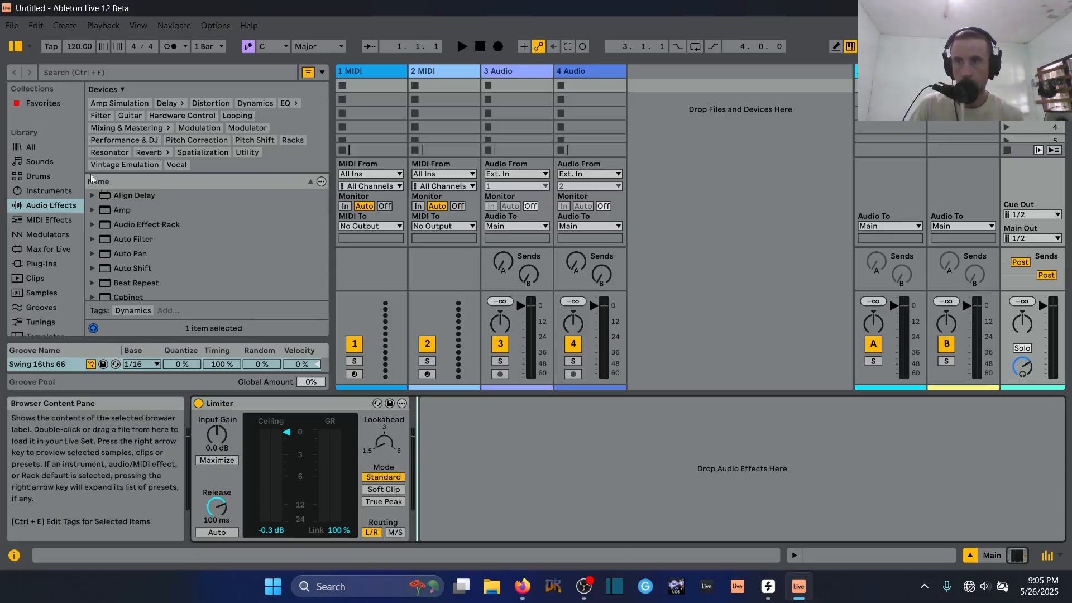
Load the 808 Core Kit drum kit onto the first MIDI track
{"action": "left_click", "coordinate": [45, 176]}
{"action": "scroll", "coordinate": [185, 238], "scroll_direction": "down", "scroll_amount": 2}
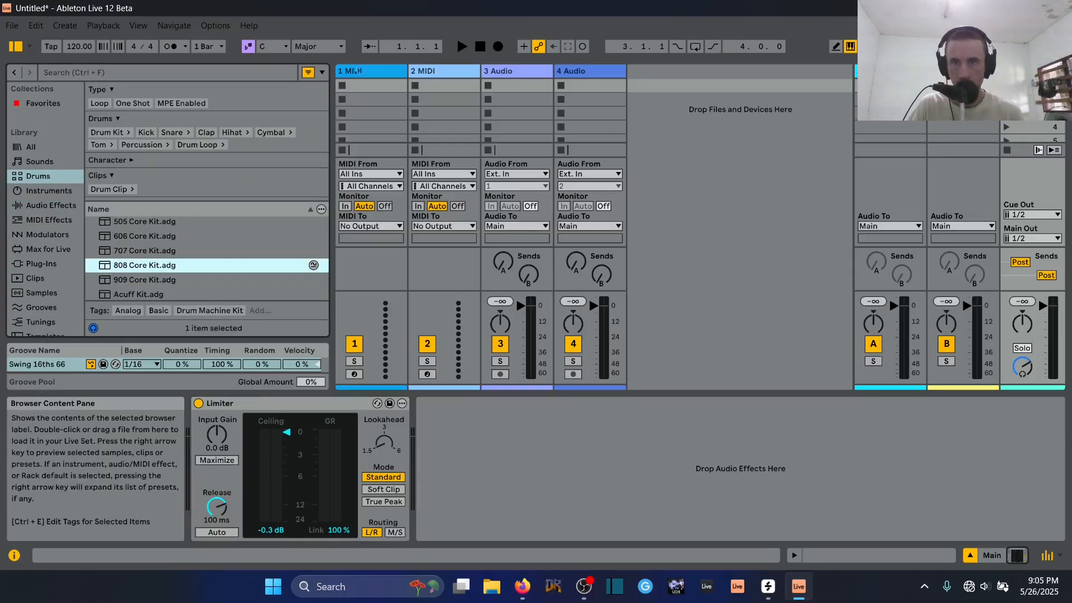
{"action": "left_click_drag", "start_coordinate": [360, 72], "coordinate": [364, 73]}
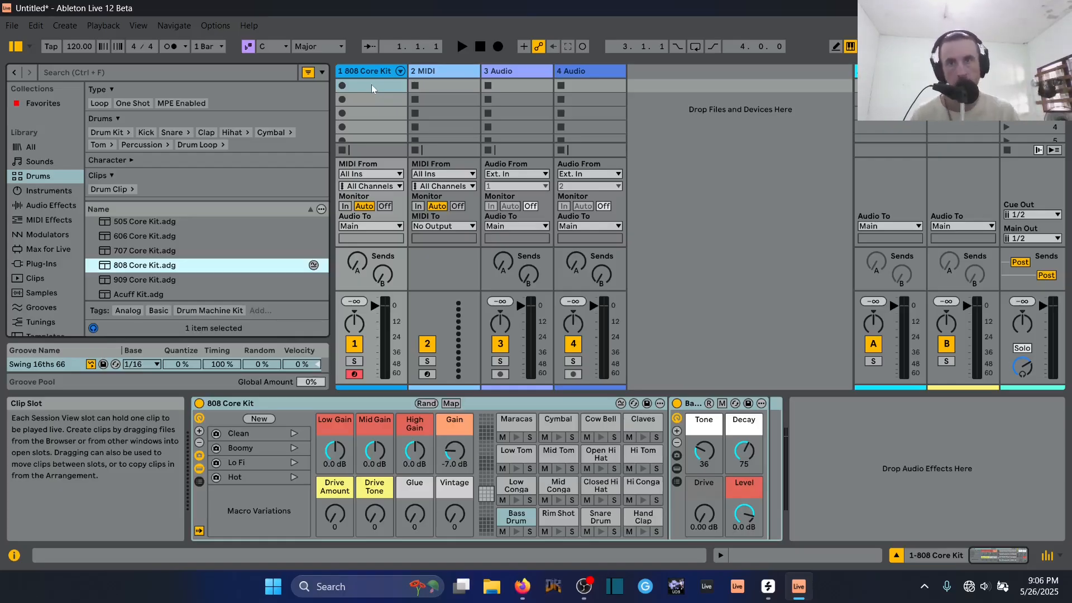
Create a clip in the first slot of the 808 Core Kit track and place bass drum notes on all four beats
{"action": "double_click", "coordinate": [371, 85]}
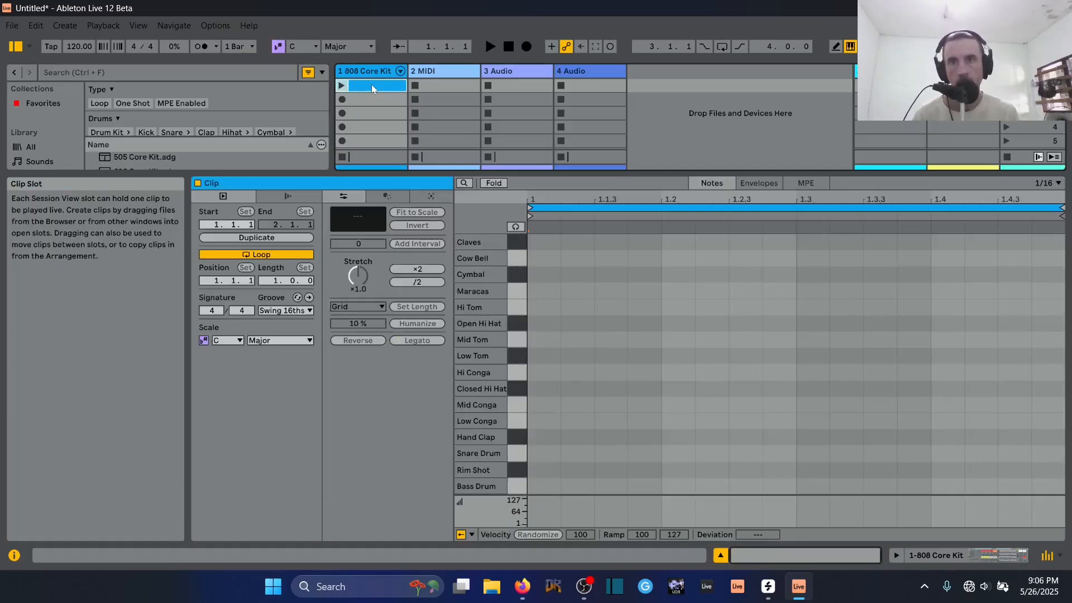
{"action": "double_click", "coordinate": [534, 485]}
{"action": "left_click", "coordinate": [634, 489]}
{"action": "left_click", "coordinate": [555, 487]}
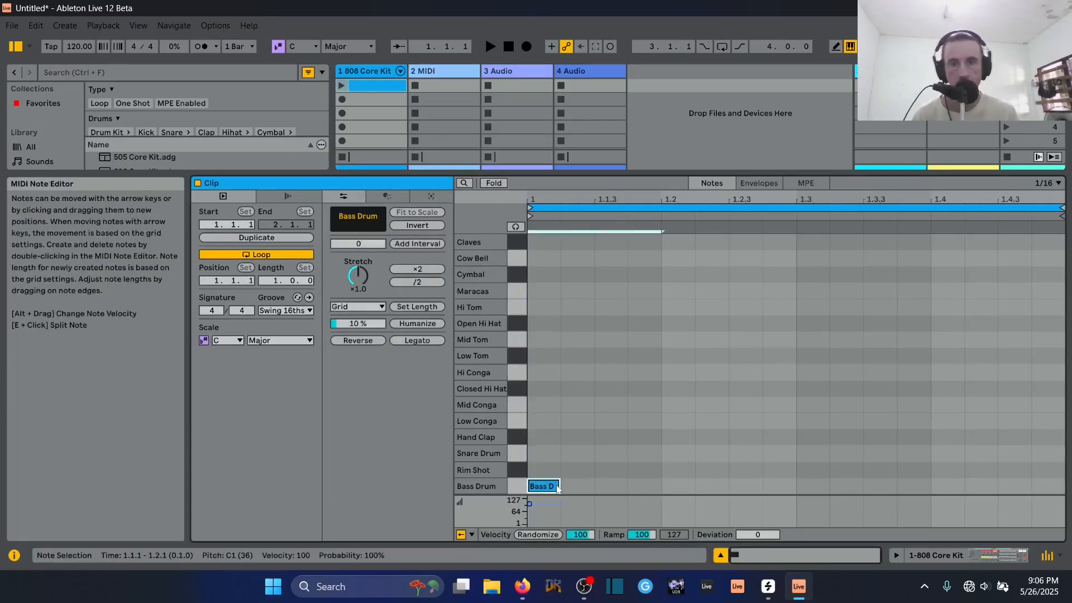
{"action": "key", "text": "ctrl+d"}
{"action": "key", "text": "ctrl+d"}
{"action": "key", "text": "ctrl+d"}
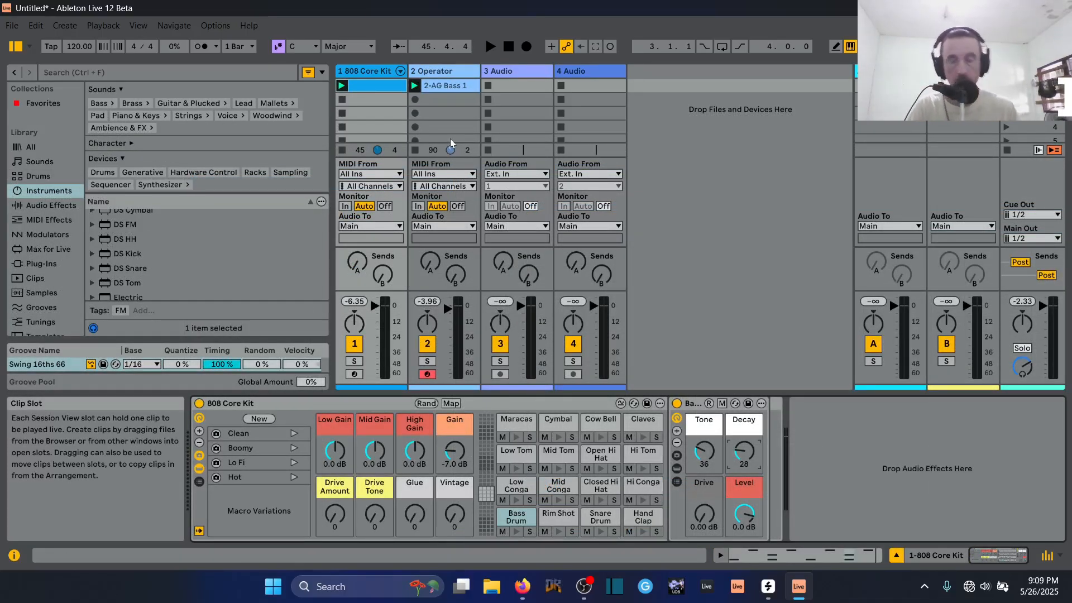
Insert a new MIDI track after the bass Operator track and load the default Operator instrument onto it
{"action": "right_click", "coordinate": [453, 71]}
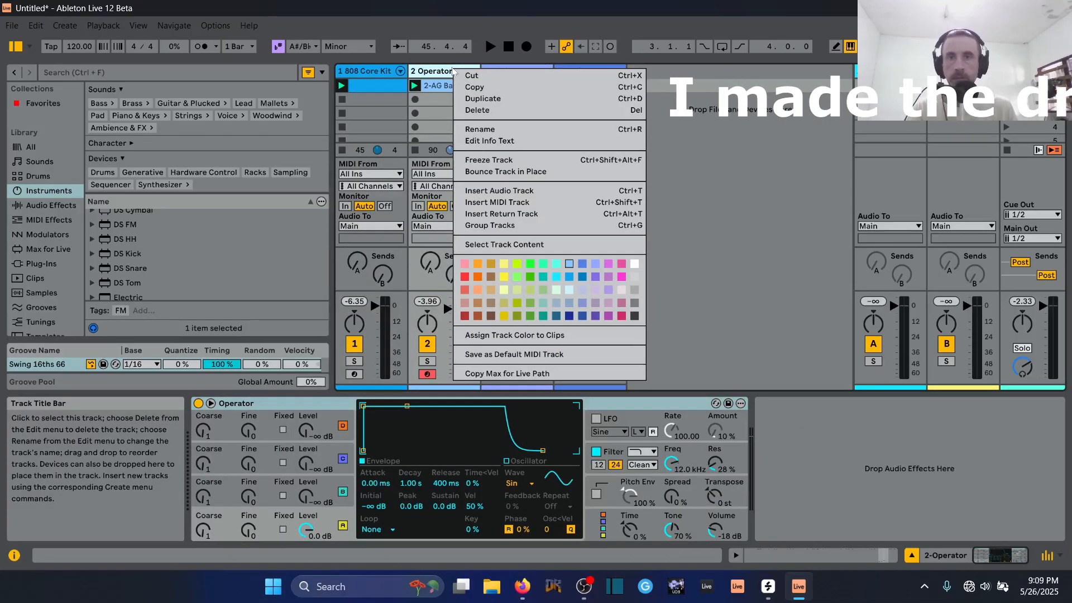
{"action": "left_click", "coordinate": [513, 204]}
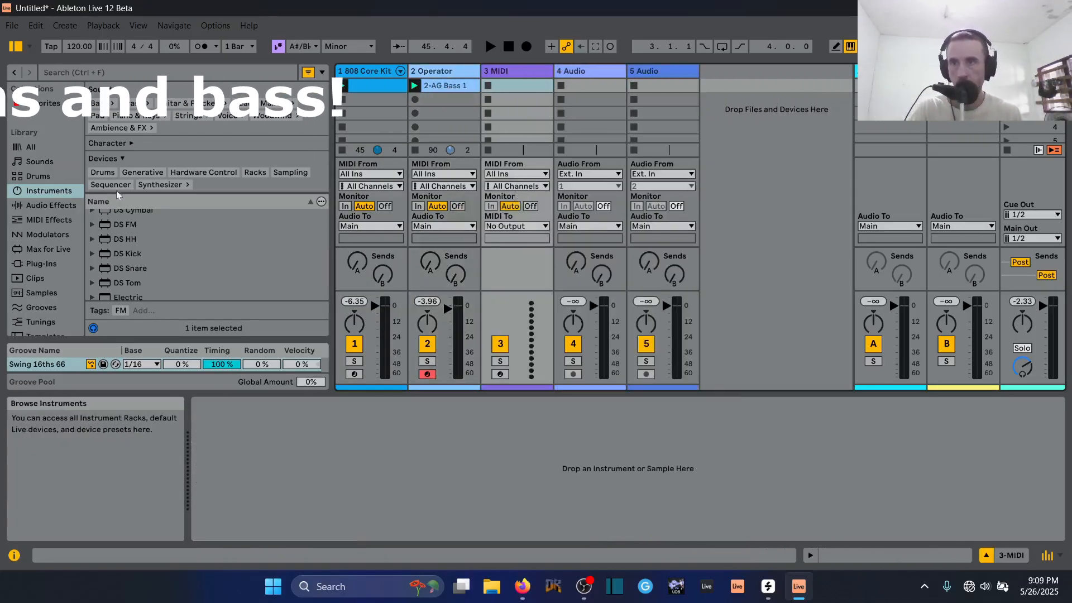
{"action": "scroll", "coordinate": [156, 268], "scroll_direction": "down", "scroll_amount": 5}
{"action": "left_click_drag", "start_coordinate": [116, 236], "coordinate": [330, 152]}
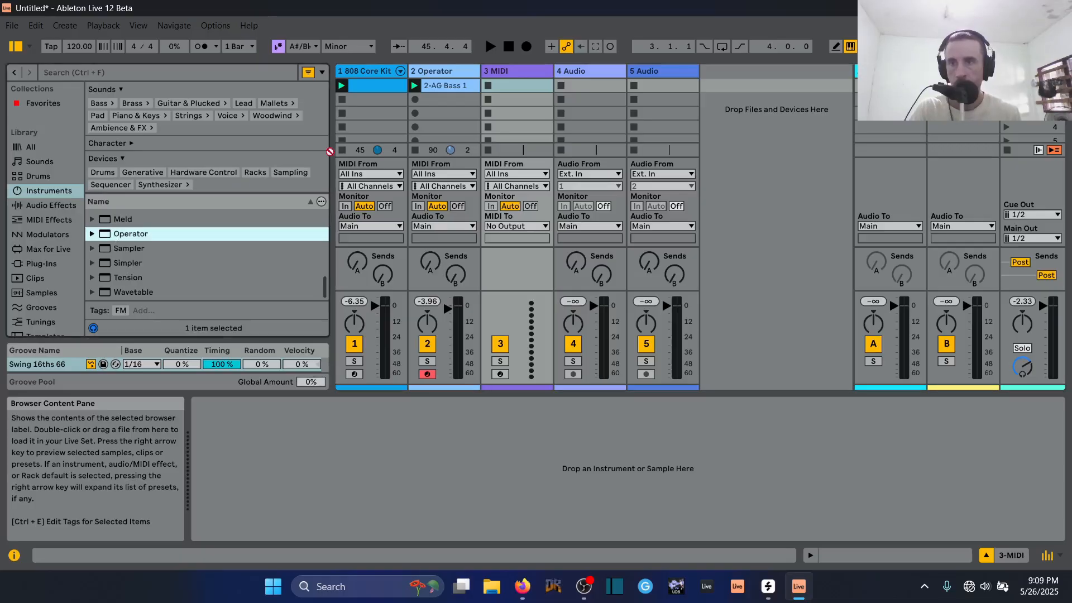
{"action": "left_click_drag", "start_coordinate": [507, 80], "coordinate": [508, 74]}
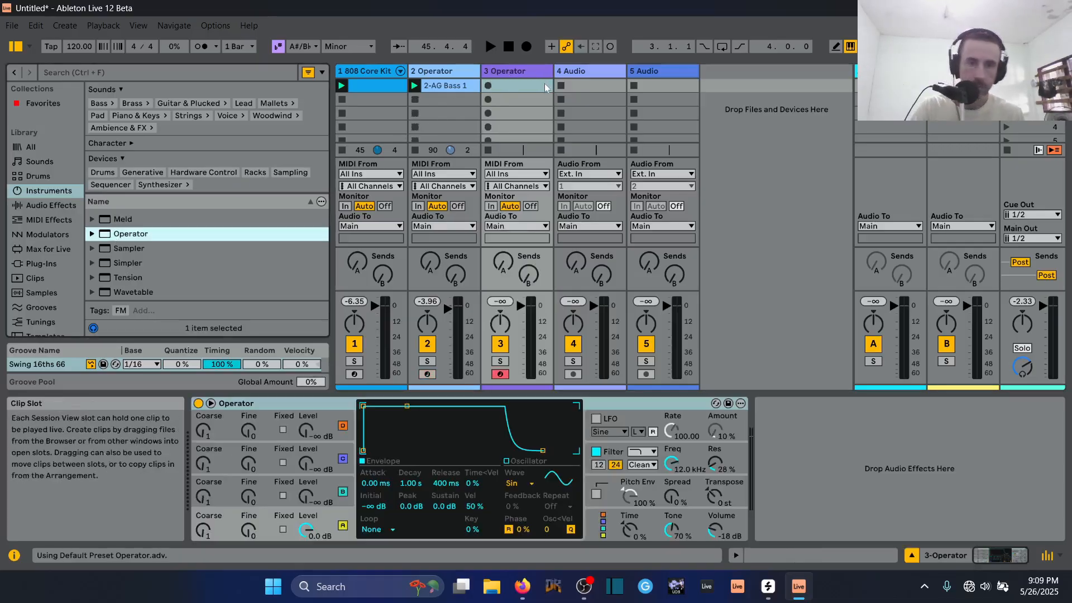
Try the Saw D waveform on the new Operator's oscillator A and set it back to Sine
{"action": "left_click", "coordinate": [519, 484]}
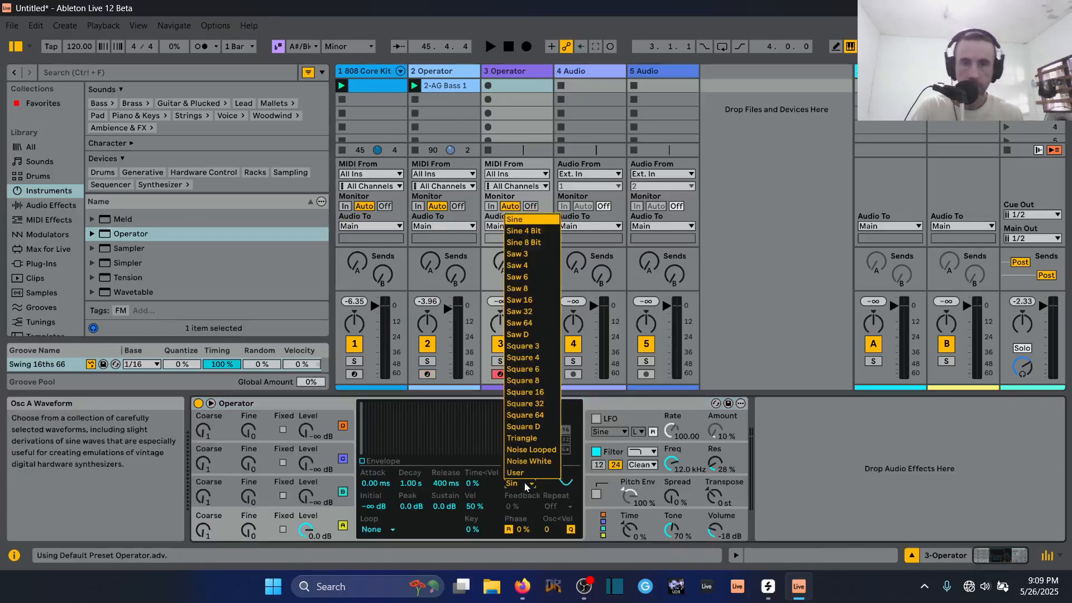
{"action": "left_click", "coordinate": [517, 335]}
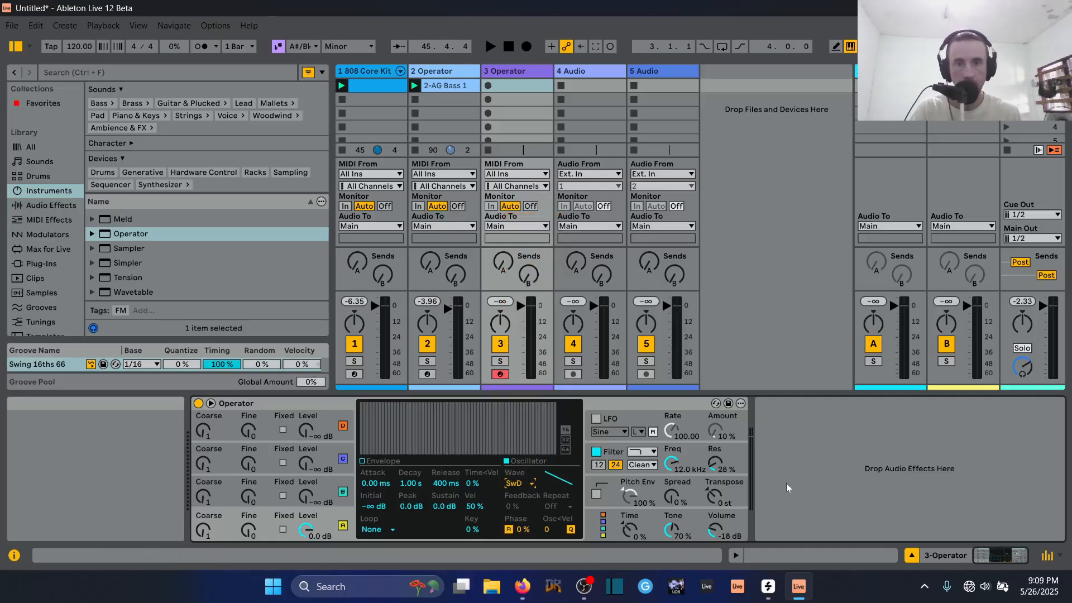
{"action": "left_click", "coordinate": [515, 486]}
{"action": "left_click", "coordinate": [551, 209]}
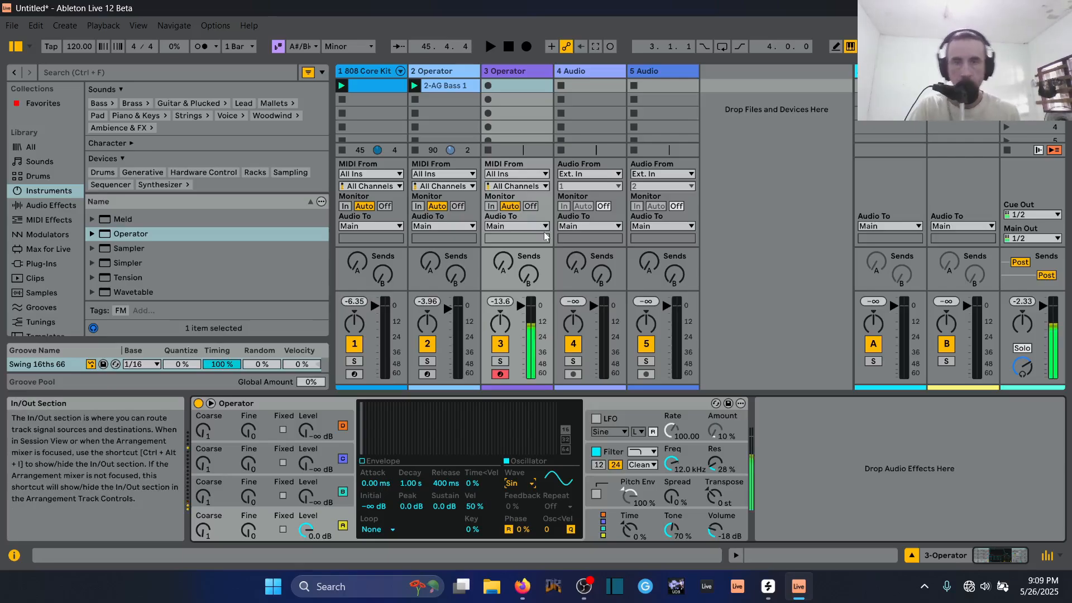
Set track 3's volume to -7.0 dB and record a MIDI clip in its first slot
{"action": "left_click", "coordinate": [518, 317]}
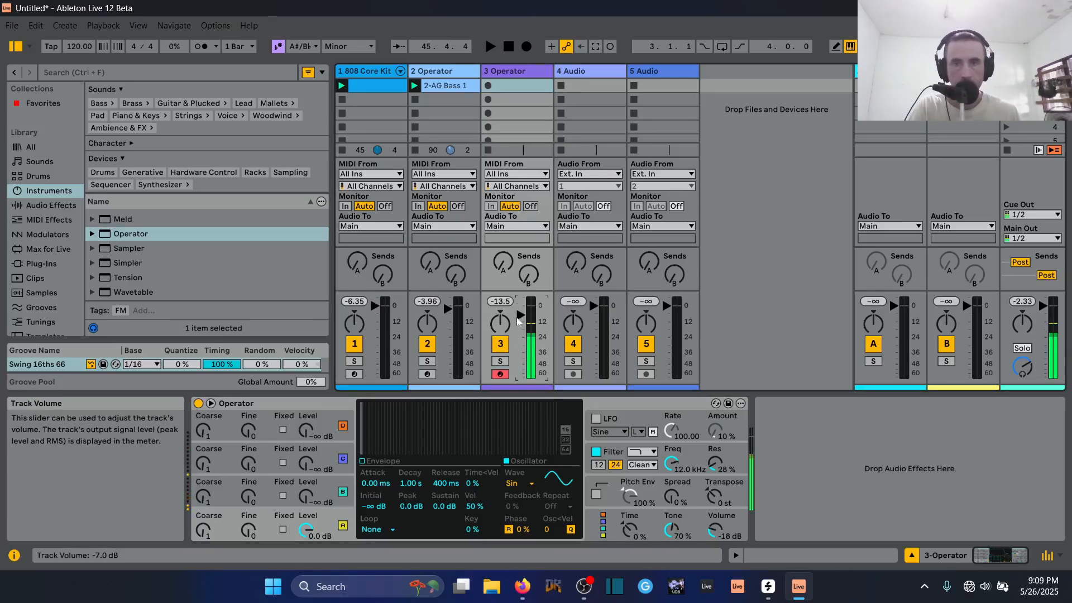
{"action": "left_click", "coordinate": [488, 86]}
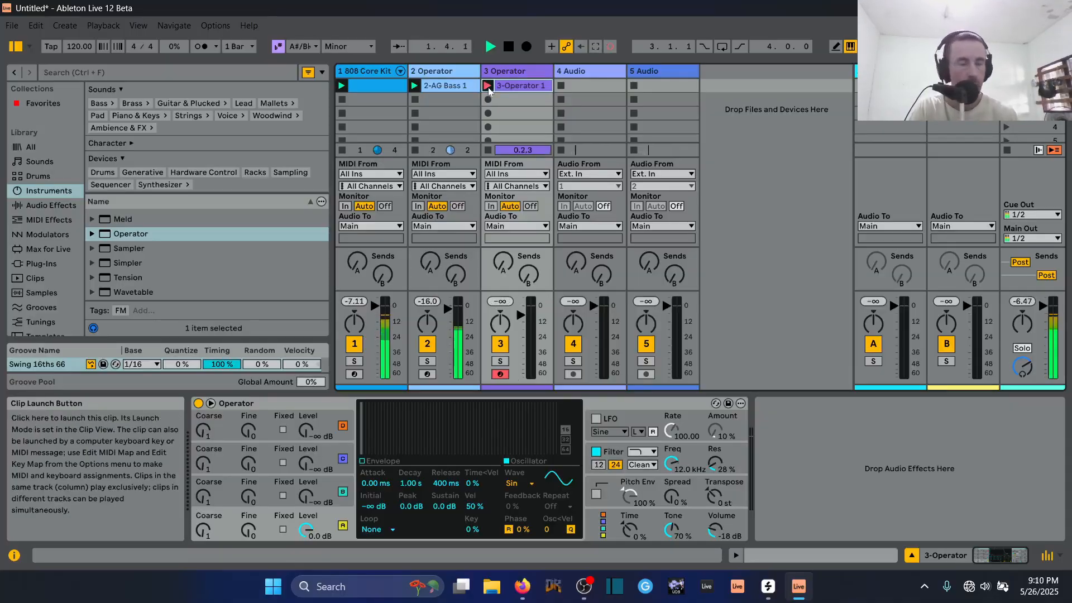
{"action": "left_click", "coordinate": [487, 86]}
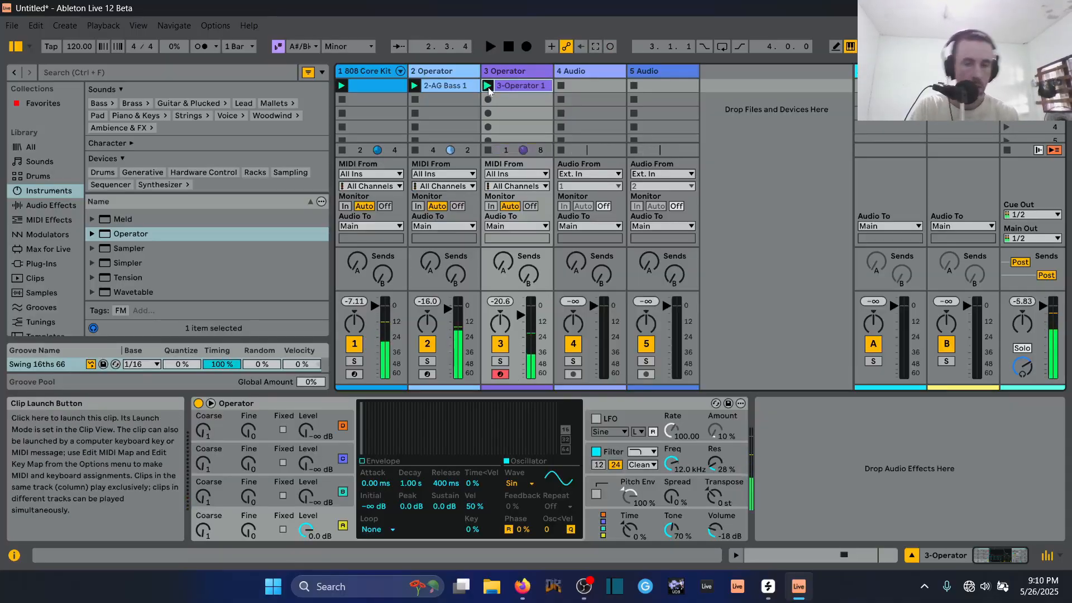
Open the recorded Operator clip, loop only bar 2 and stop playback
{"action": "double_click", "coordinate": [517, 88]}
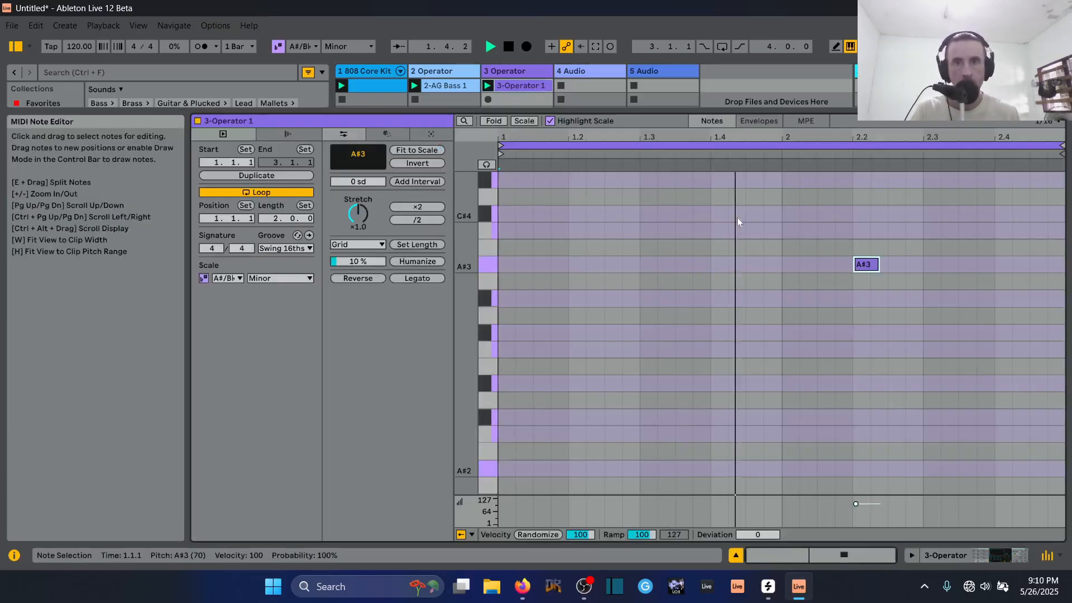
{"action": "left_click_drag", "start_coordinate": [786, 216], "coordinate": [1065, 219]}
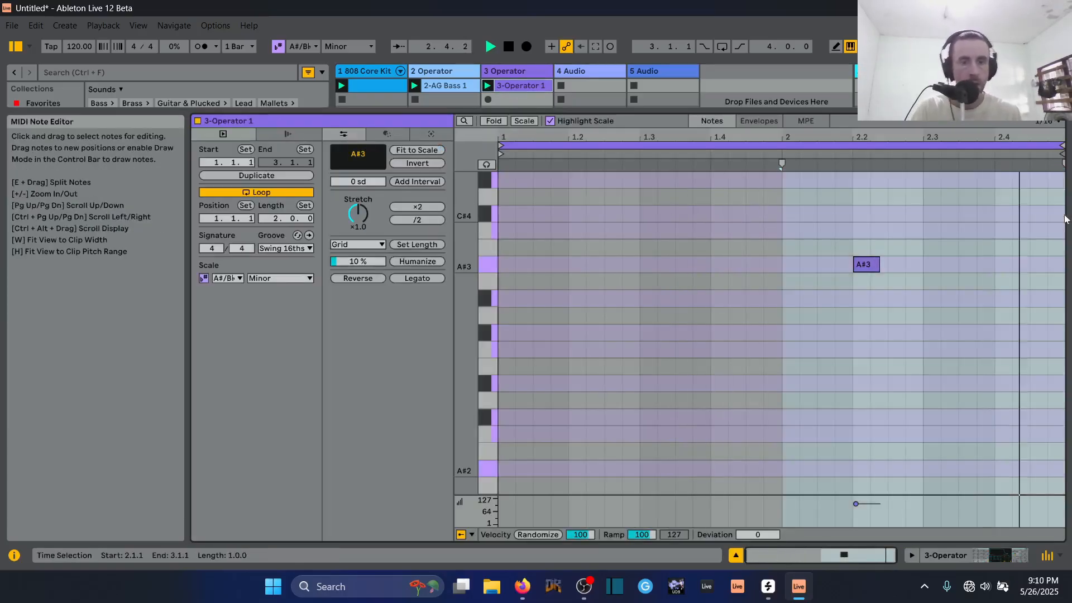
{"action": "key", "text": "ctrl+l"}
{"action": "left_click", "coordinate": [871, 270]}
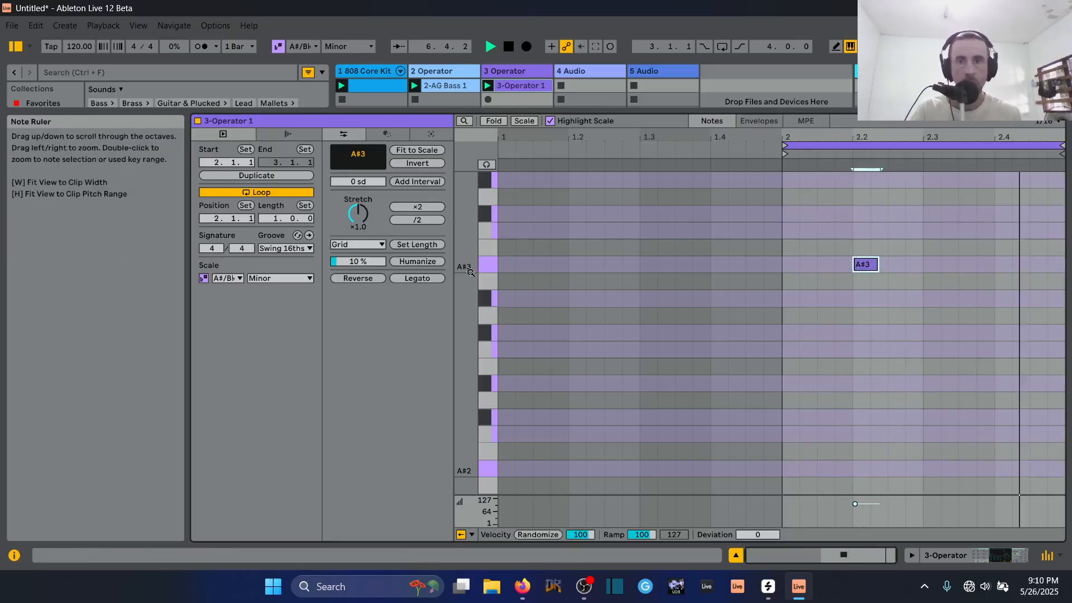
{"action": "key", "text": "space"}
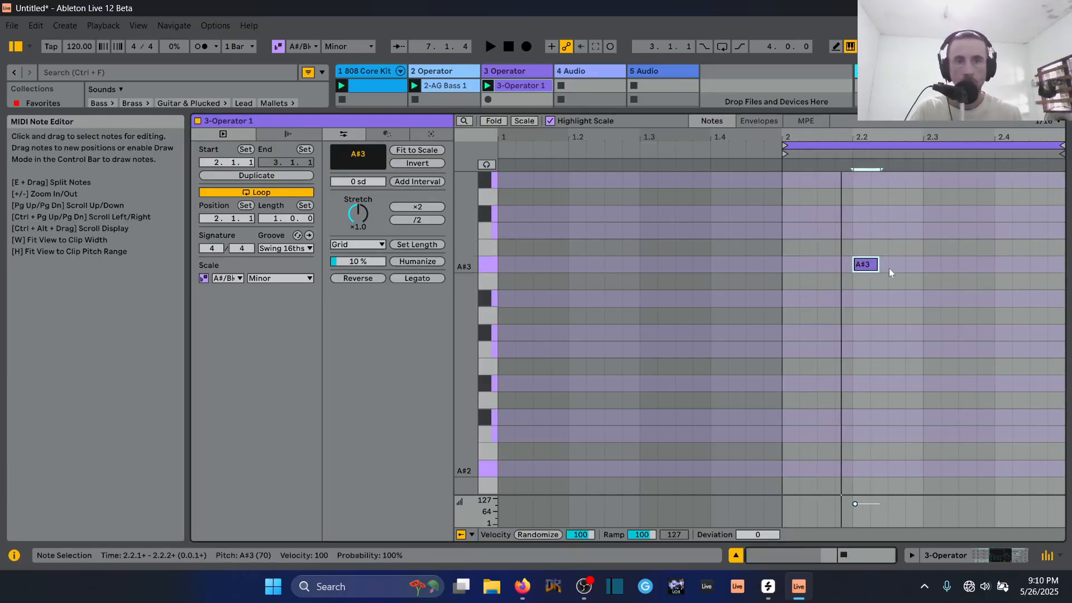
Duplicate the loop to two bars, move the second A#3 note to 3.2.3 and play the clip
{"action": "left_click", "coordinate": [868, 143]}
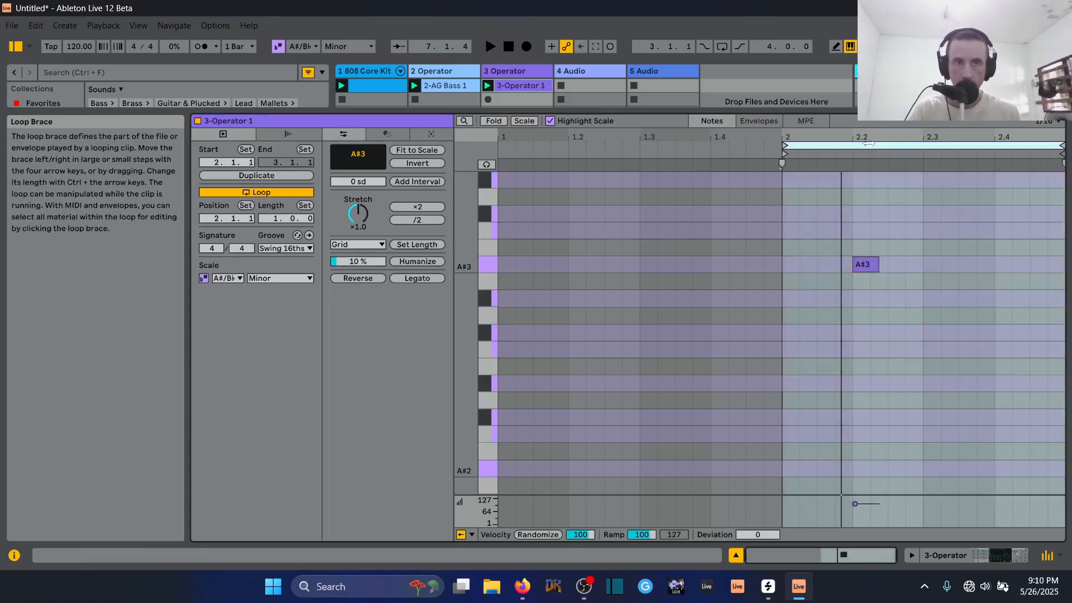
{"action": "key", "text": "ctrl+d"}
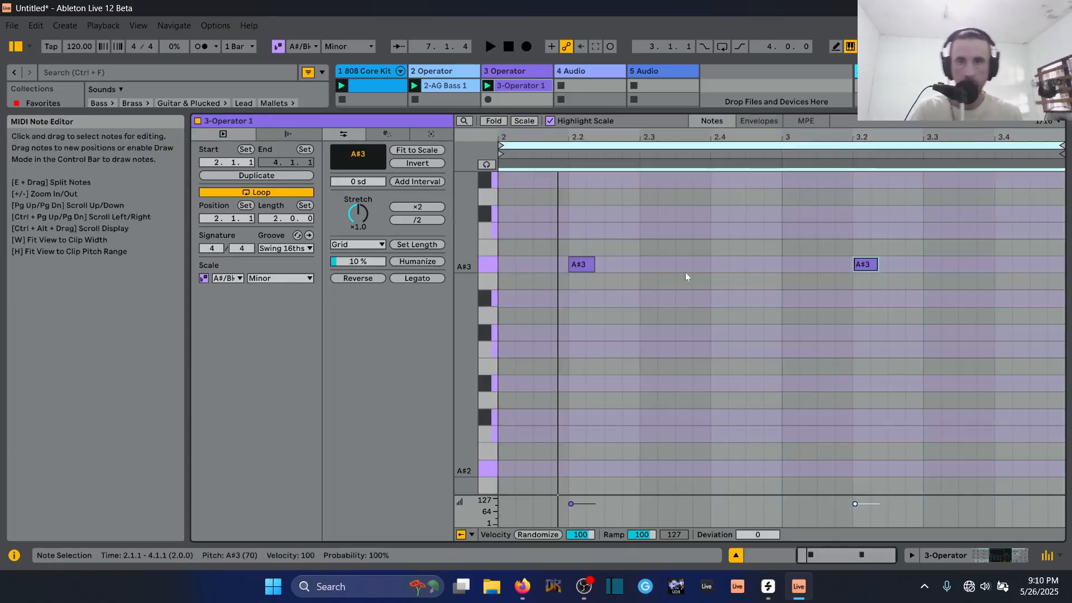
{"action": "left_click", "coordinate": [864, 265]}
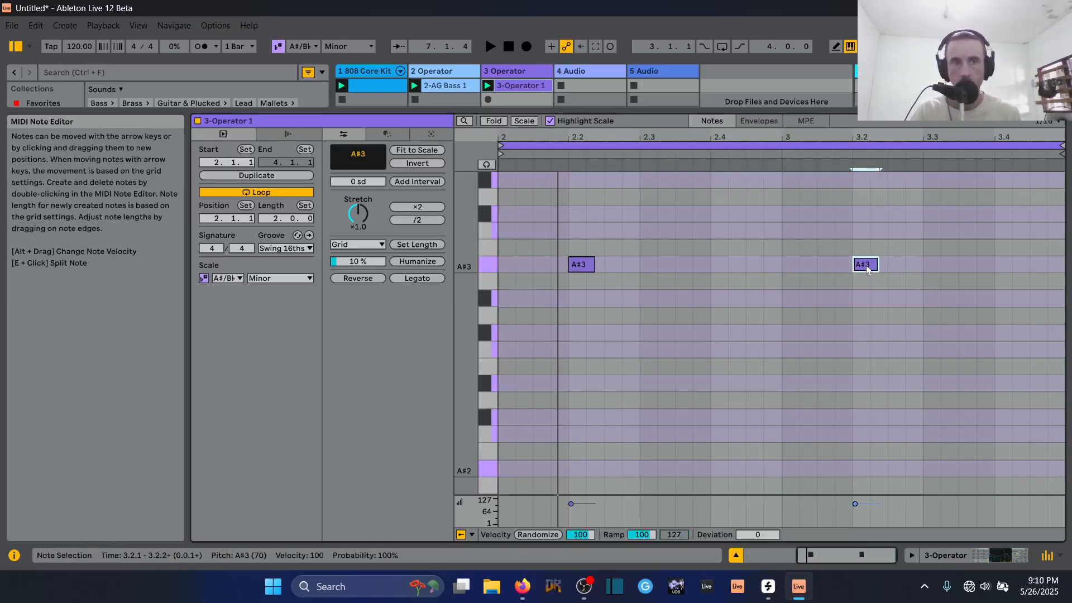
{"action": "left_click", "coordinate": [875, 296]}
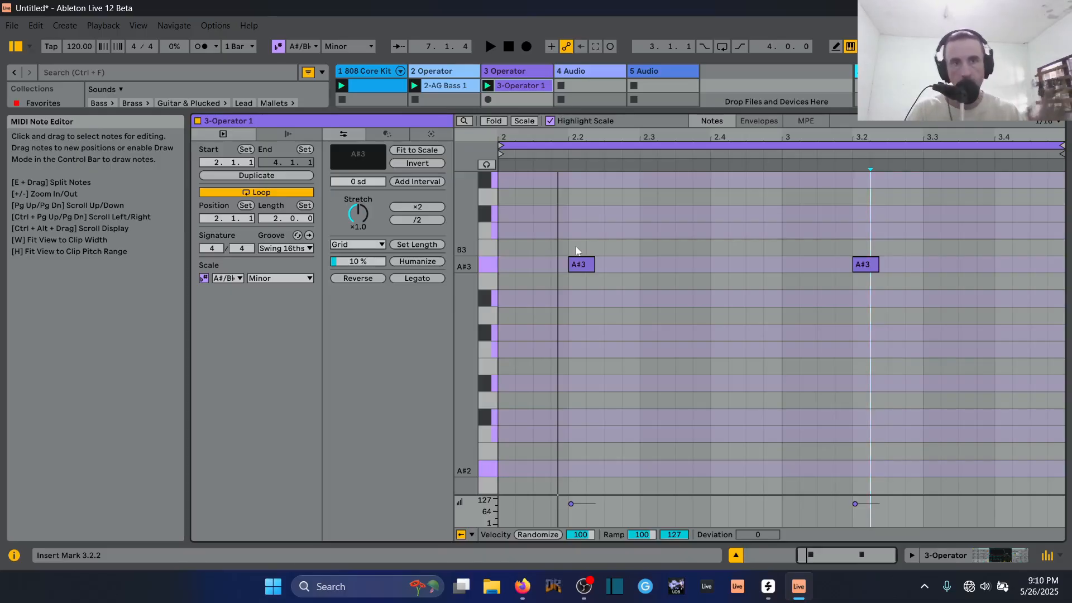
{"action": "left_click_drag", "start_coordinate": [865, 264], "coordinate": [900, 265]}
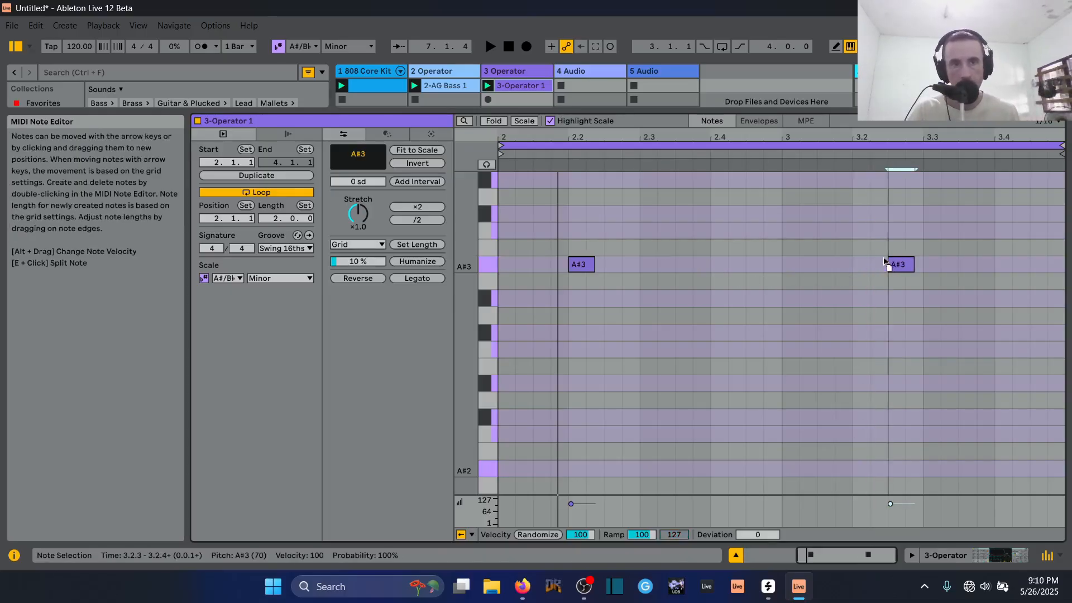
{"action": "key", "text": "space"}
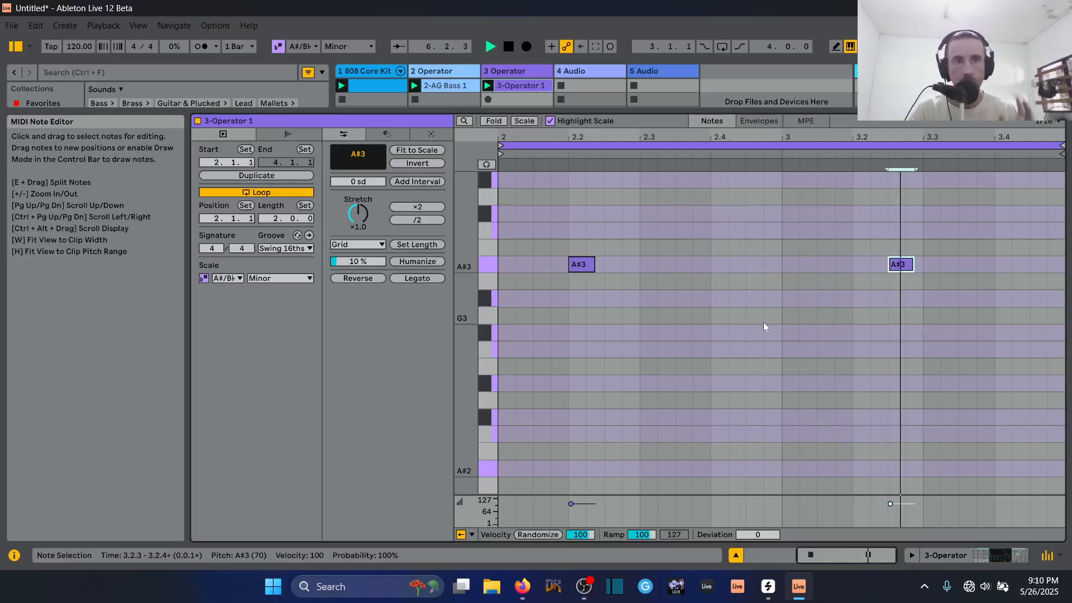
Try the second A#3 note at 3.2.2 and at 3.1.3, and play the clip
{"action": "key", "text": "Left"}
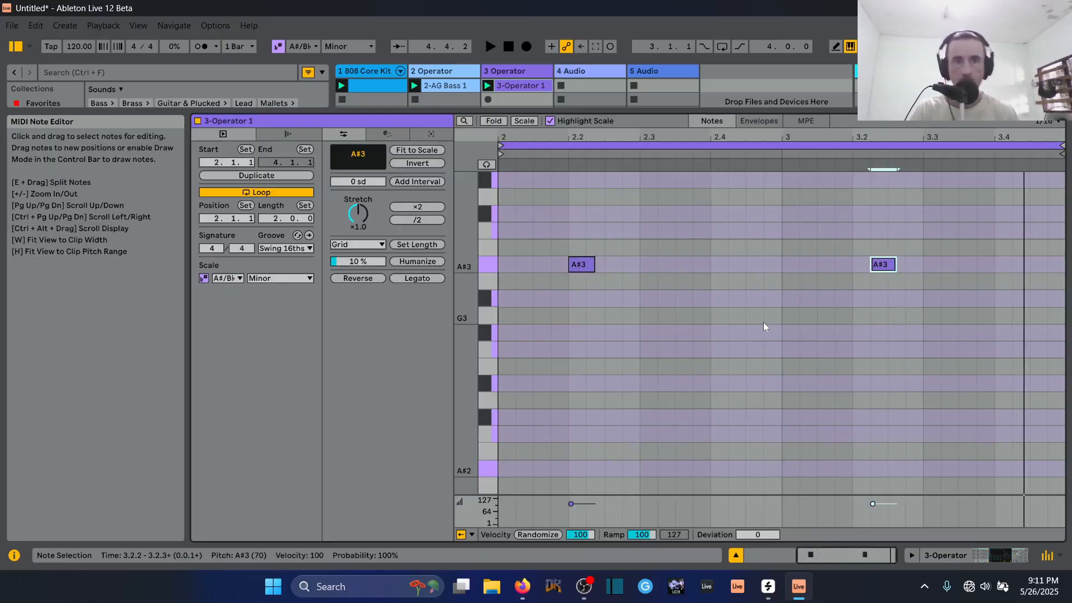
{"action": "key", "text": "Right"}
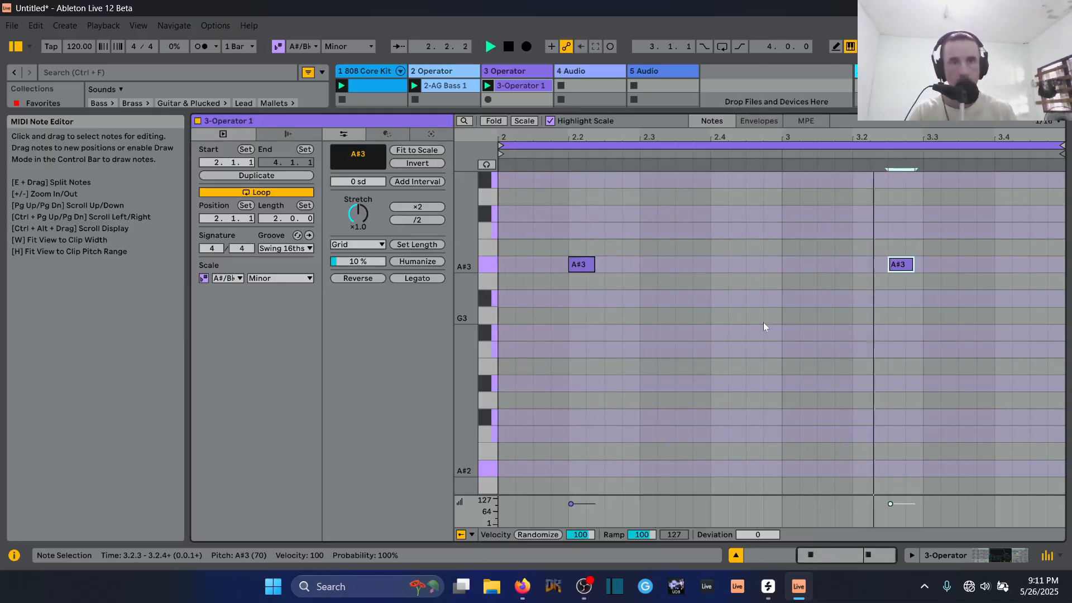
{"action": "key", "text": "Left"}
{"action": "key", "text": "Left"}
{"action": "key", "text": "Left"}
{"action": "key", "text": "Left"}
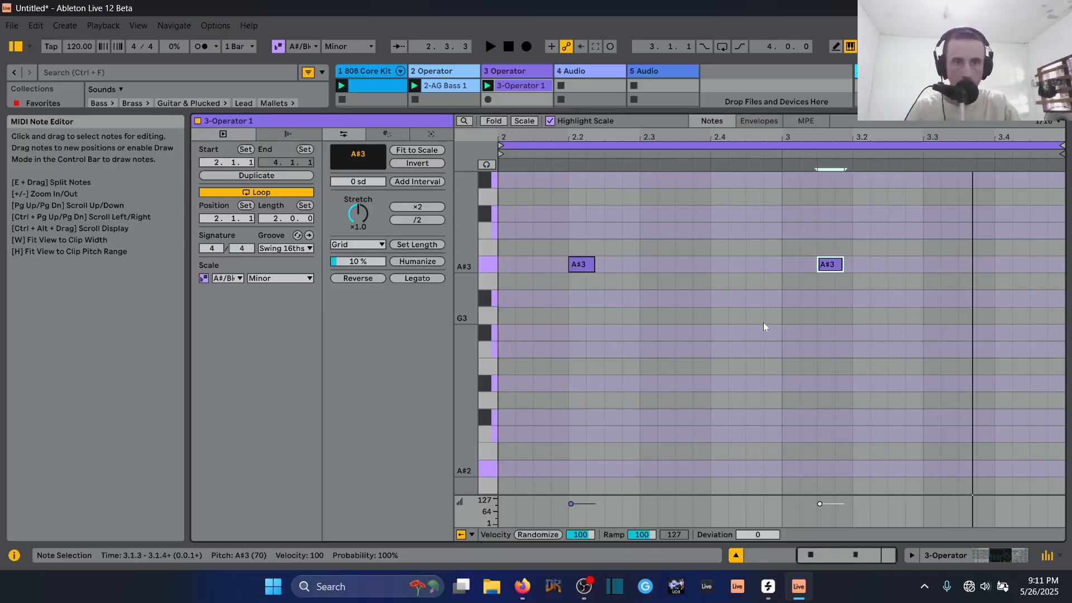
{"action": "key", "text": "space"}
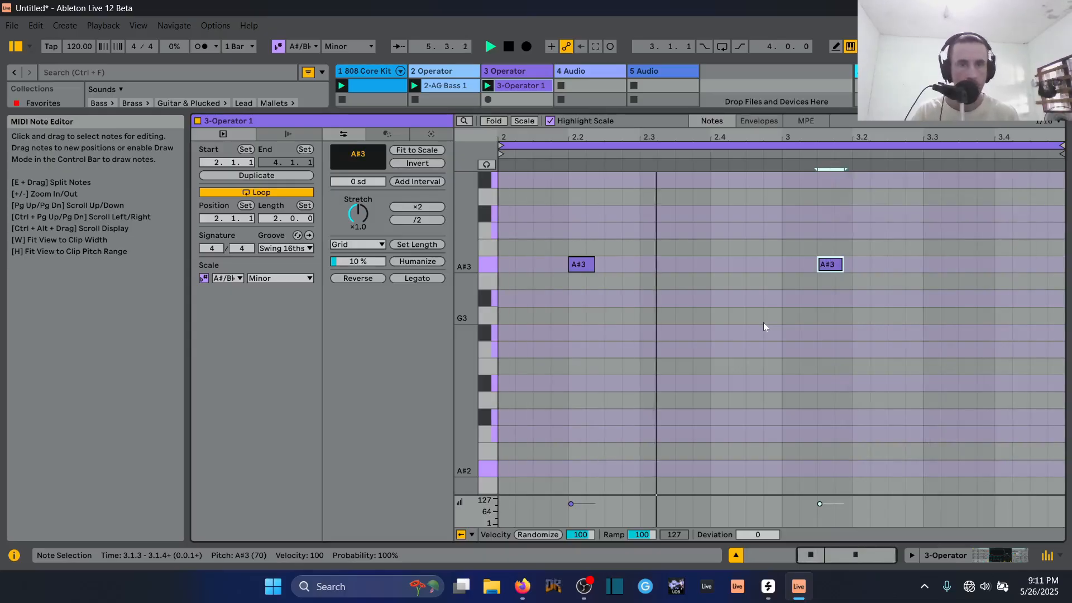
Stop playback, try the second A#3 note at 3.2.1 and play the clip again
{"action": "key", "text": "space"}
{"action": "key", "text": "Right"}
{"action": "key", "text": "Right"}
{"action": "key", "text": "Right"}
{"action": "key", "text": "Right"}
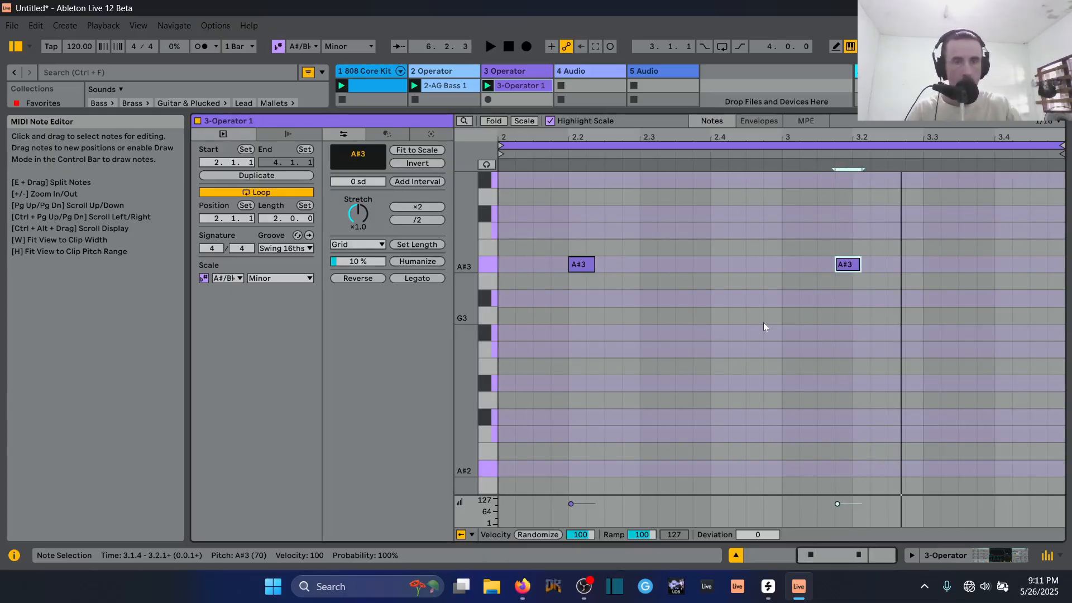
{"action": "key", "text": "space"}
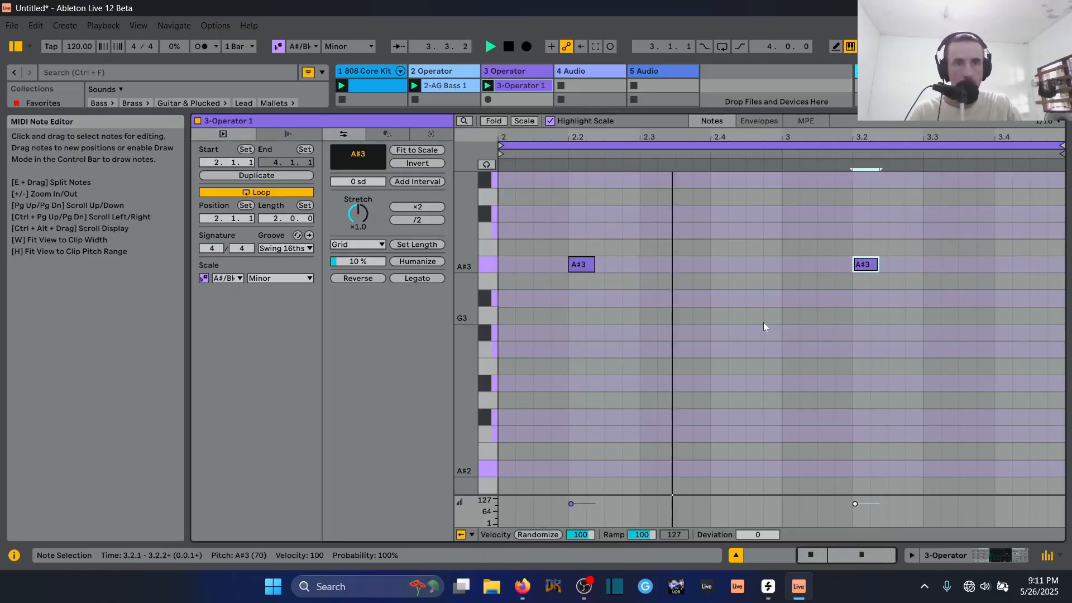
Try the second A#3 note at 3.1.3 once more, and move it back to 3.2.3
{"action": "key", "text": "Left"}
{"action": "key", "text": "Left"}
{"action": "key", "text": "Left"}
{"action": "key", "text": "Left"}
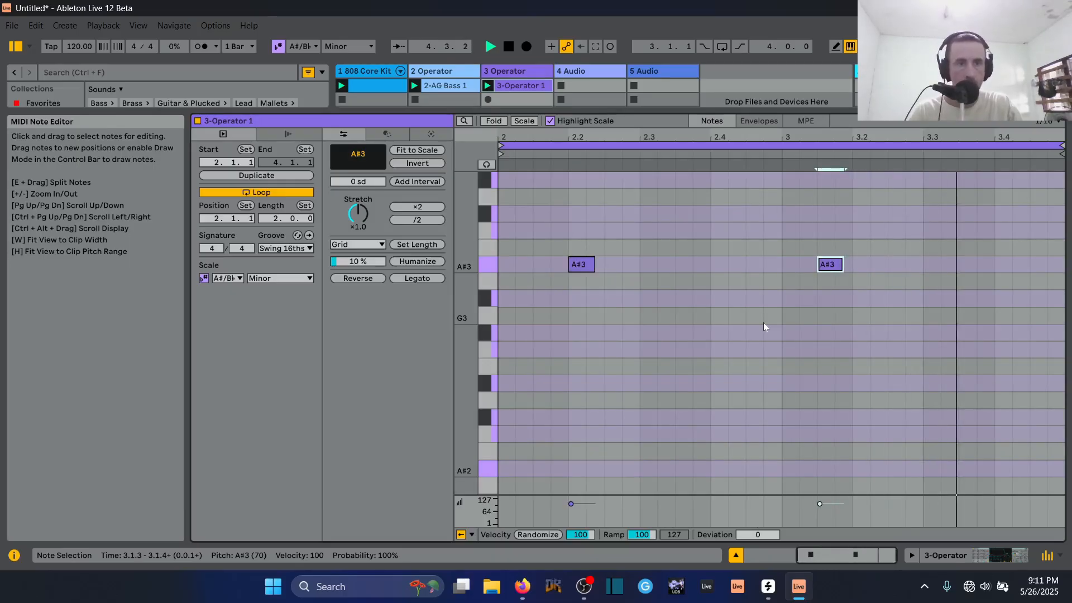
{"action": "key", "text": "Right"}
{"action": "key", "text": "Right"}
{"action": "key", "text": "Right"}
{"action": "key", "text": "Right"}
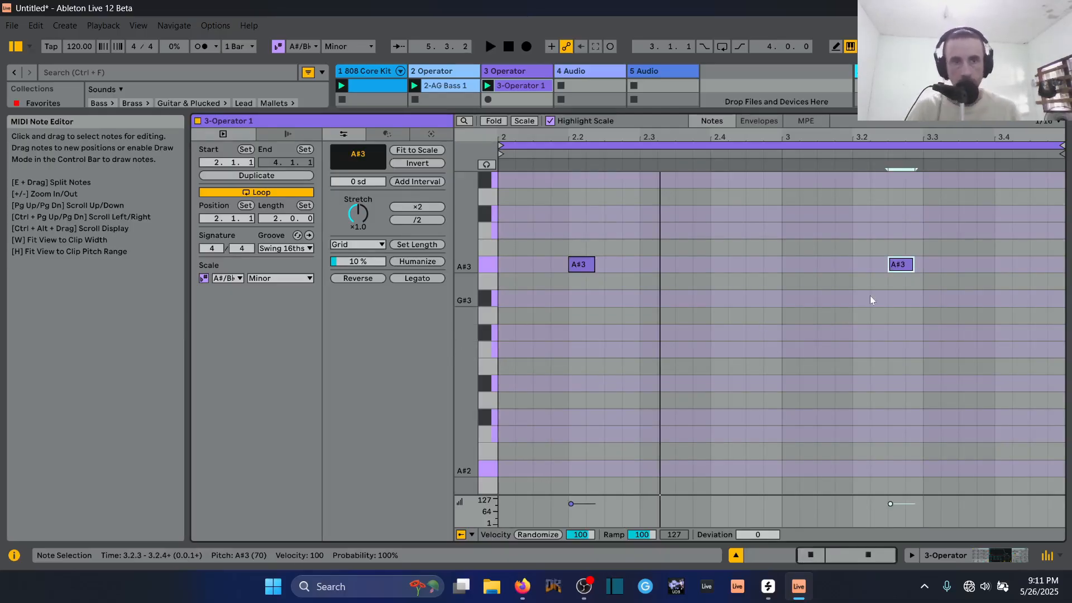
Stack copies of both A#3 notes at C#4 and E4 to build two three-note chords
{"action": "left_click_drag", "start_coordinate": [916, 287], "coordinate": [587, 222]}
{"action": "scroll", "coordinate": [586, 272], "scroll_direction": "up", "scroll_amount": 3}
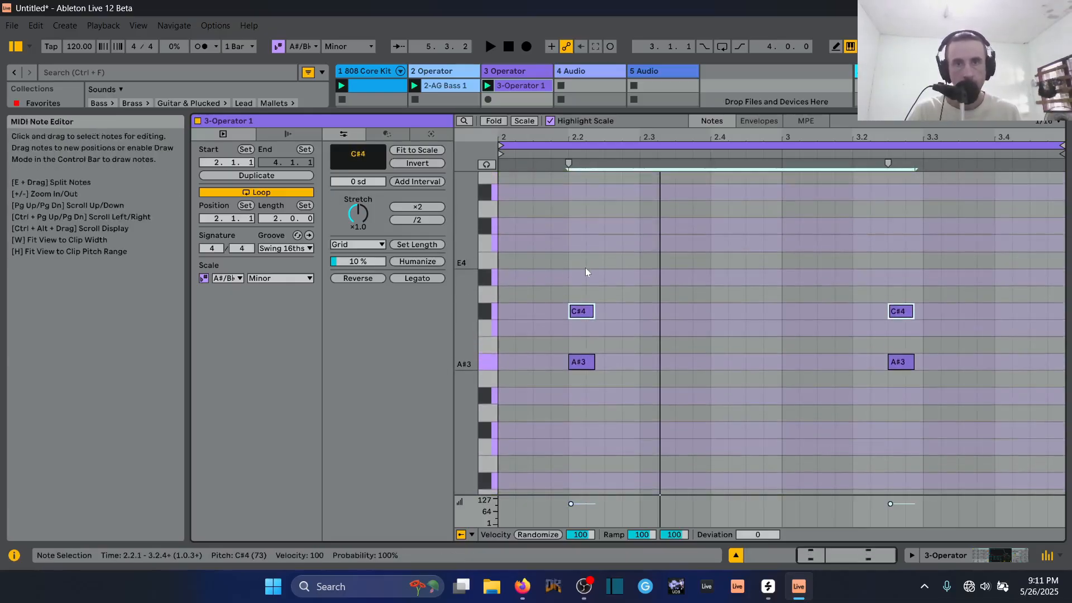
{"action": "left_click_drag", "start_coordinate": [583, 312], "coordinate": [592, 297]}
{"action": "key", "text": "Up"}
{"action": "key", "text": "Up"}
{"action": "key", "text": "Up"}
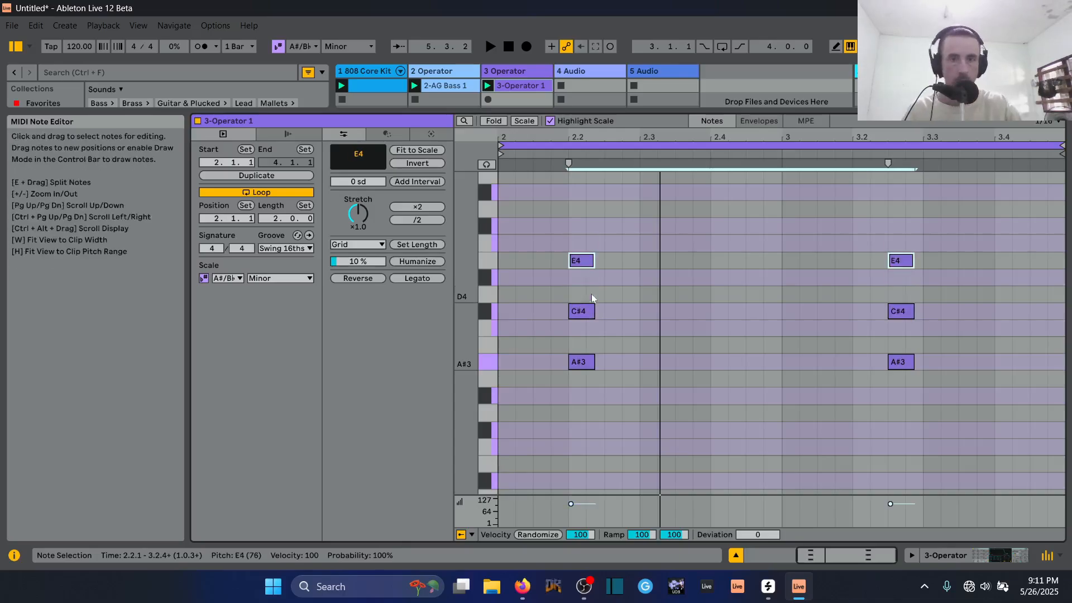
Return to the Operator device of the chord track and set oscillator A's waveform to SwD
{"action": "key", "text": "shift+Tab"}
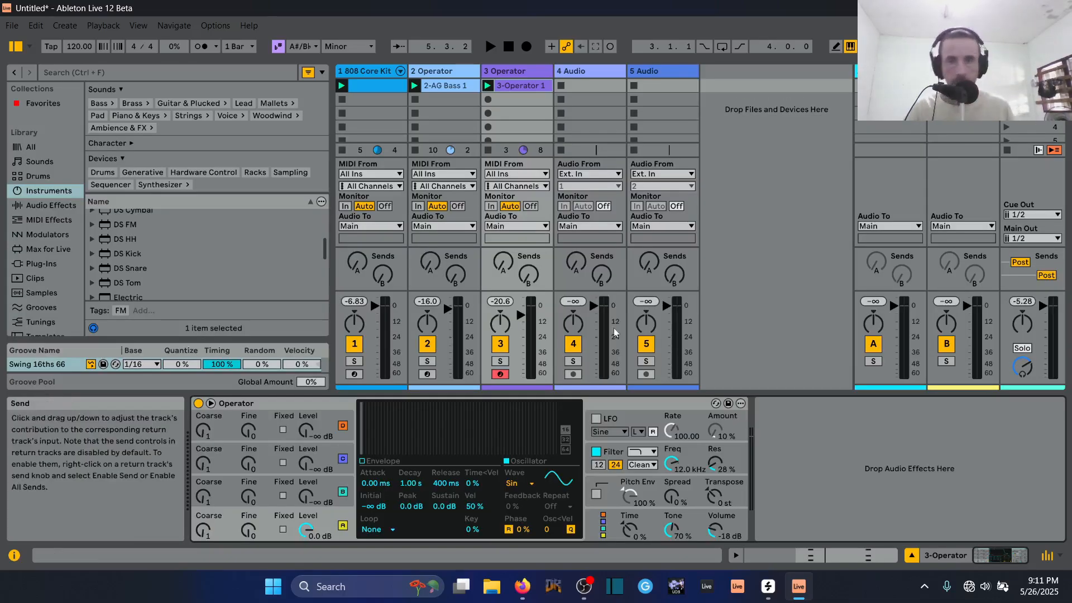
{"action": "left_click", "coordinate": [614, 453]}
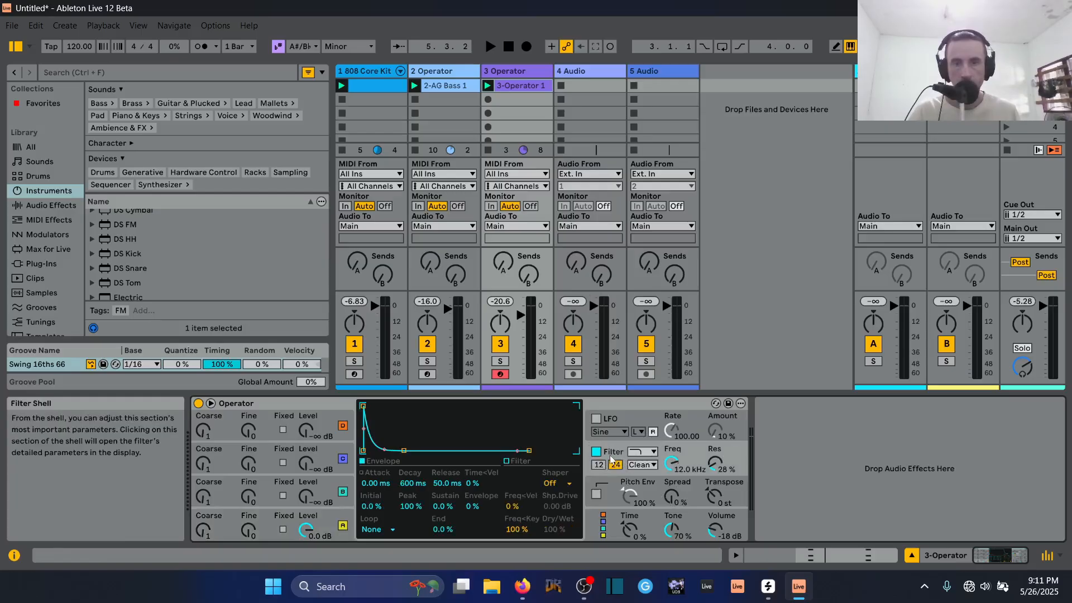
{"action": "left_click", "coordinate": [310, 527]}
{"action": "left_click", "coordinate": [522, 483]}
{"action": "left_click", "coordinate": [517, 334]}
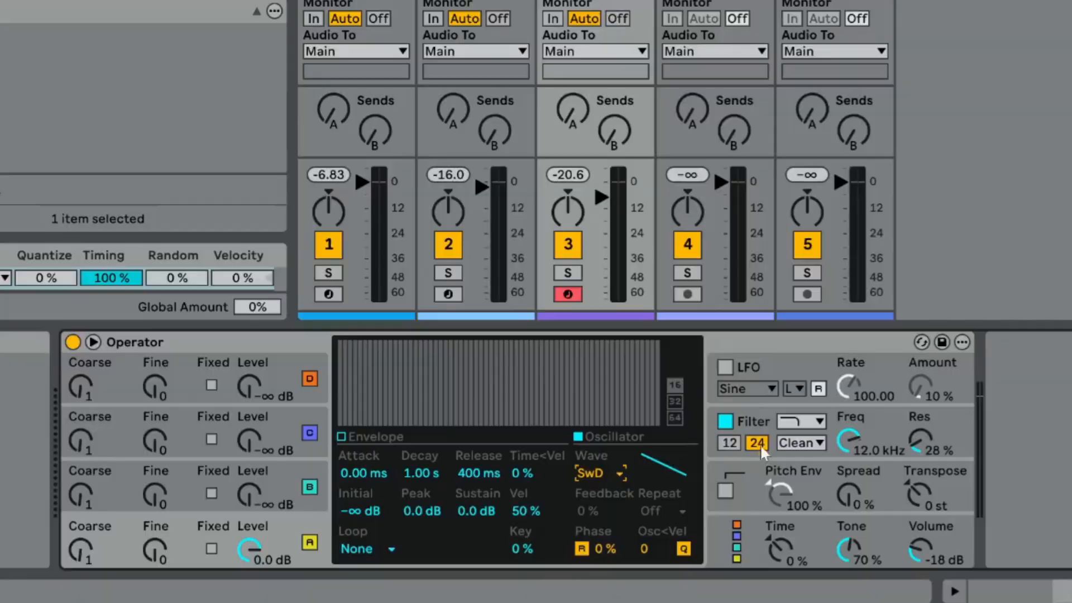
Set the Freq<Key amount of the chord Operator's filter to 0 %
{"action": "left_click", "coordinate": [730, 452]}
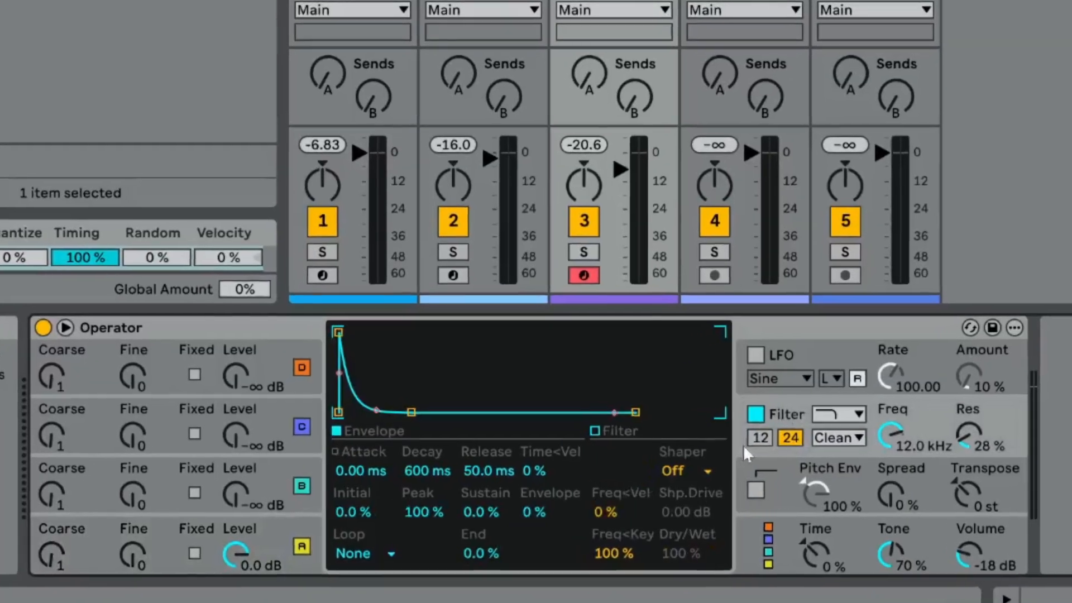
{"action": "left_click", "coordinate": [613, 555]}
{"action": "key", "text": "Delete"}
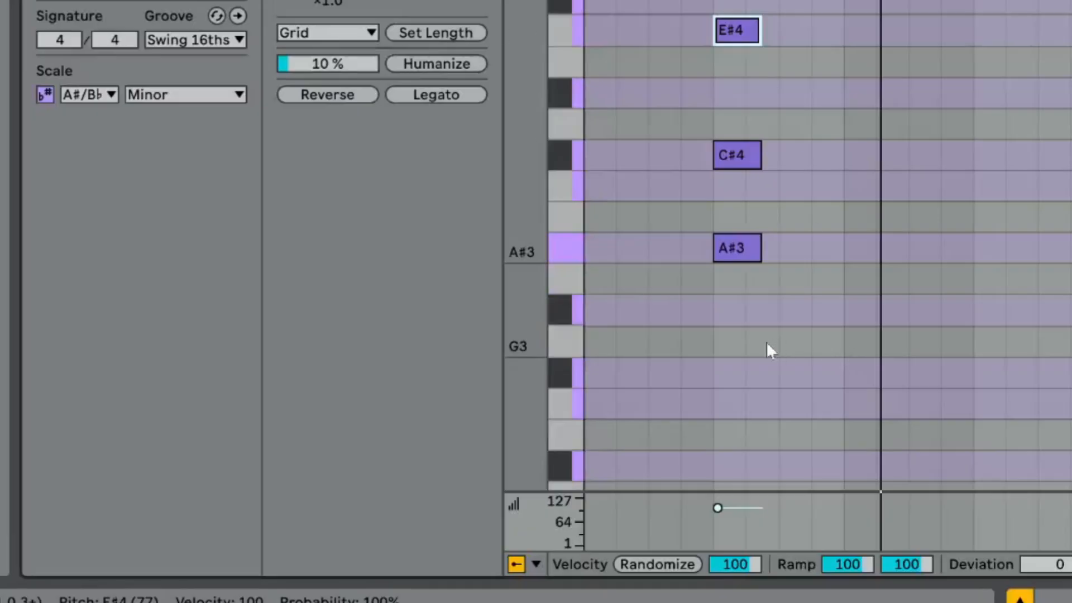
Raise the top chord notes to E#4 and transpose all the chord notes down two octaves
{"action": "left_click_drag", "start_coordinate": [749, 345], "coordinate": [1070, 39]}
{"action": "key", "text": "shift+Down"}
{"action": "key", "text": "shift+Down"}
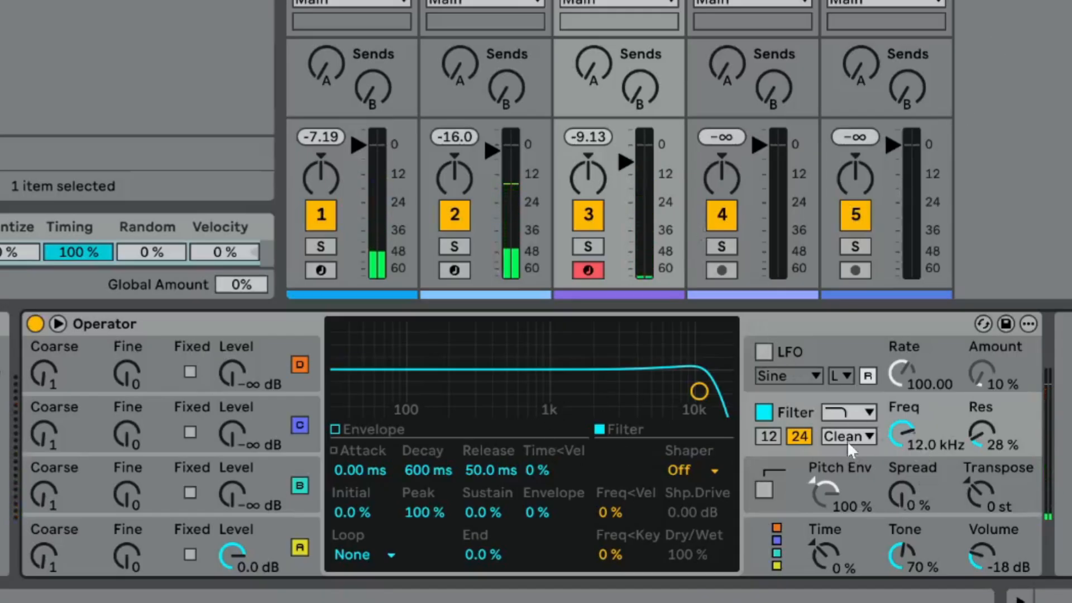
Change the Operator filter to band-pass at 417 Hz and set its envelope amount to 21 %
{"action": "left_click", "coordinate": [840, 414]}
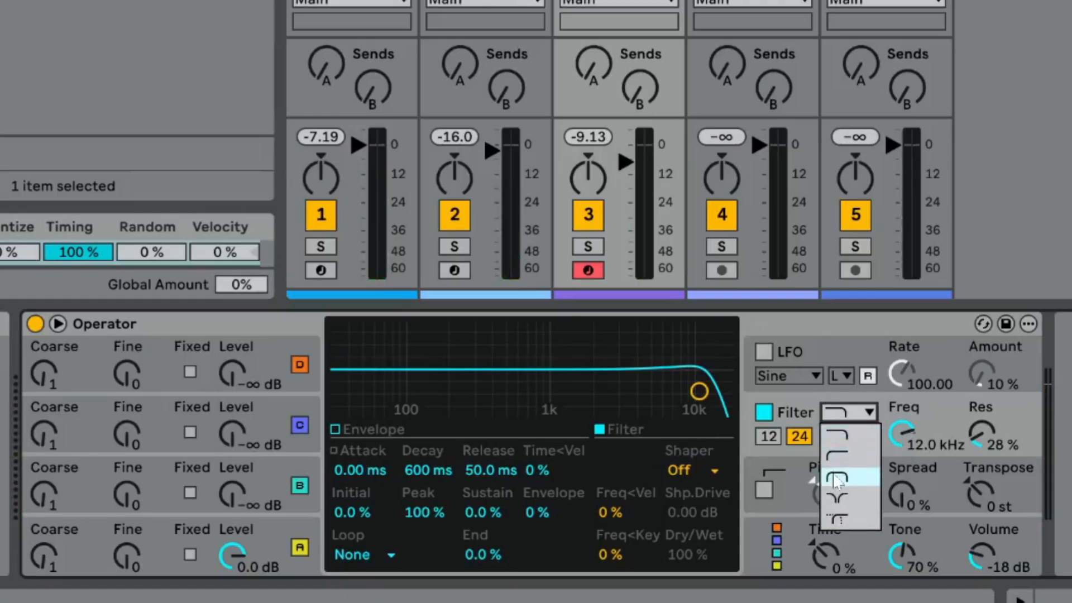
{"action": "left_click", "coordinate": [835, 475]}
{"action": "mouse_move", "coordinate": [902, 434]}
{"action": "left_mouse_down"}
{"action": "mouse_move", "coordinate": [901, 463]}
{"action": "mouse_move", "coordinate": [901, 452]}
{"action": "left_mouse_up"}
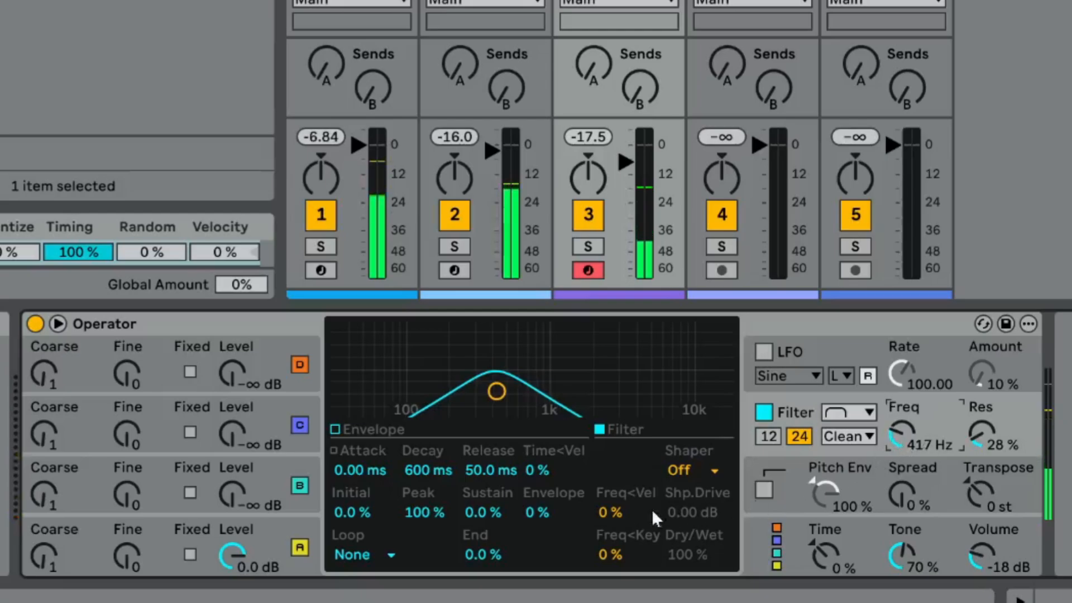
{"action": "left_click_drag", "start_coordinate": [538, 509], "coordinate": [538, 496]}
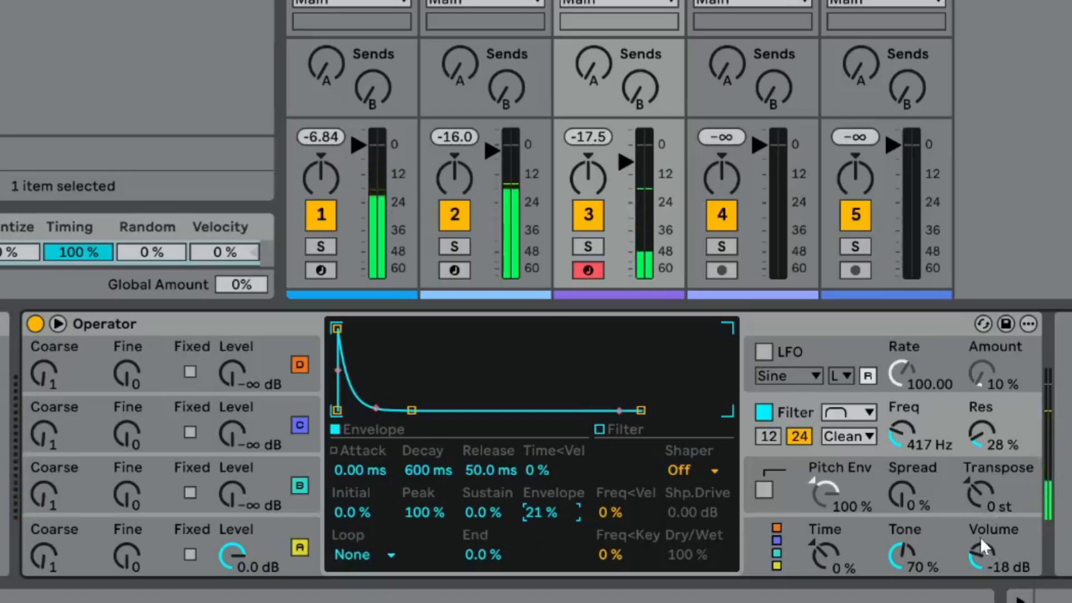
Lower the 808 Core Kit track's volume slightly
{"action": "left_click", "coordinate": [991, 558]}
{"action": "left_click", "coordinate": [350, 164]}
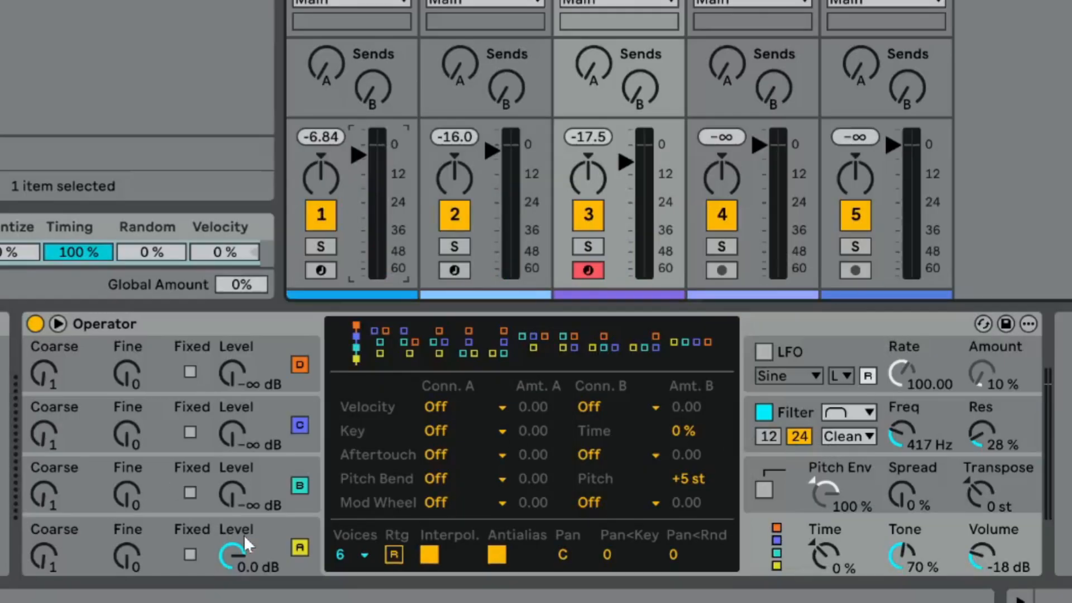
Set oscillator A's envelope to 600 ms decay and -11 dB sustain, and the filter envelope's decay to 1.16 s
{"action": "left_click", "coordinate": [239, 555]}
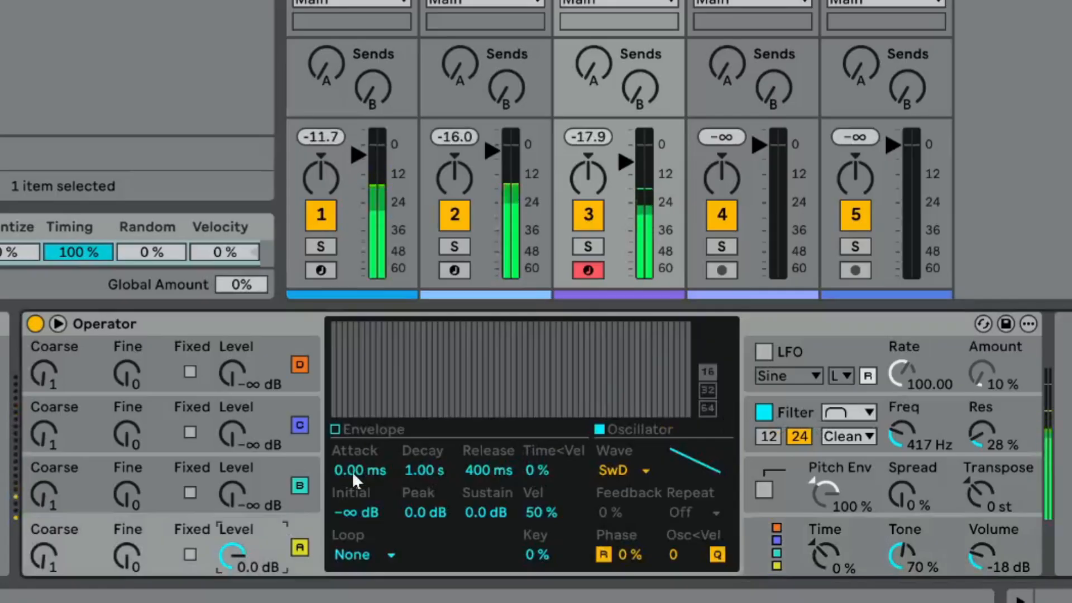
{"action": "left_click_drag", "start_coordinate": [428, 470], "coordinate": [480, 544]}
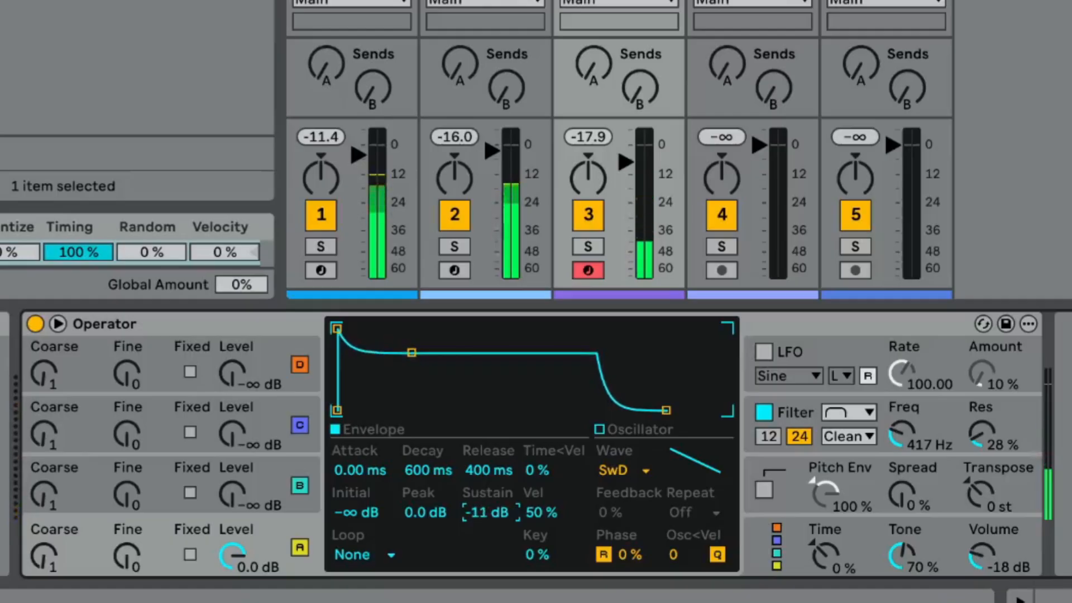
{"action": "left_click", "coordinate": [793, 414]}
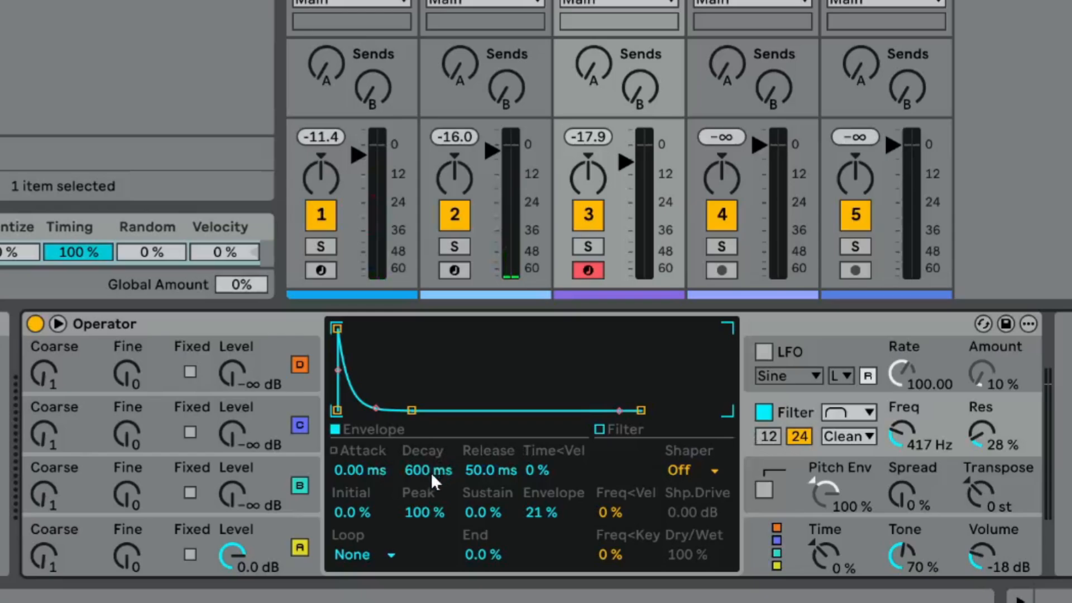
{"action": "left_click_drag", "start_coordinate": [433, 476], "coordinate": [433, 450]}
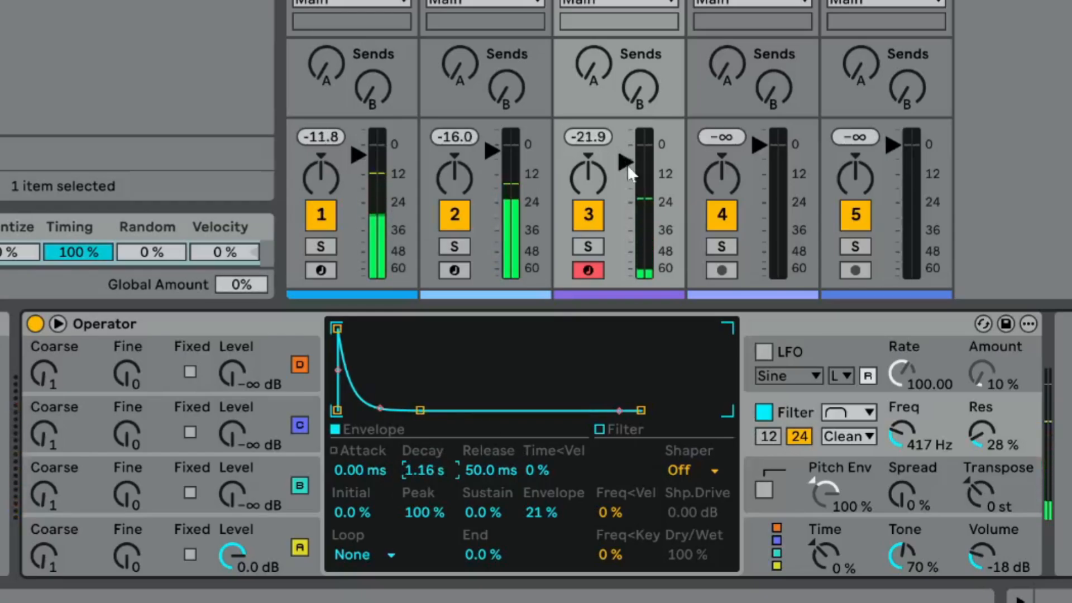
Raise the chord Operator track's volume slightly and play the loop briefly to check the balance
{"action": "left_click_drag", "start_coordinate": [625, 162], "coordinate": [626, 151]}
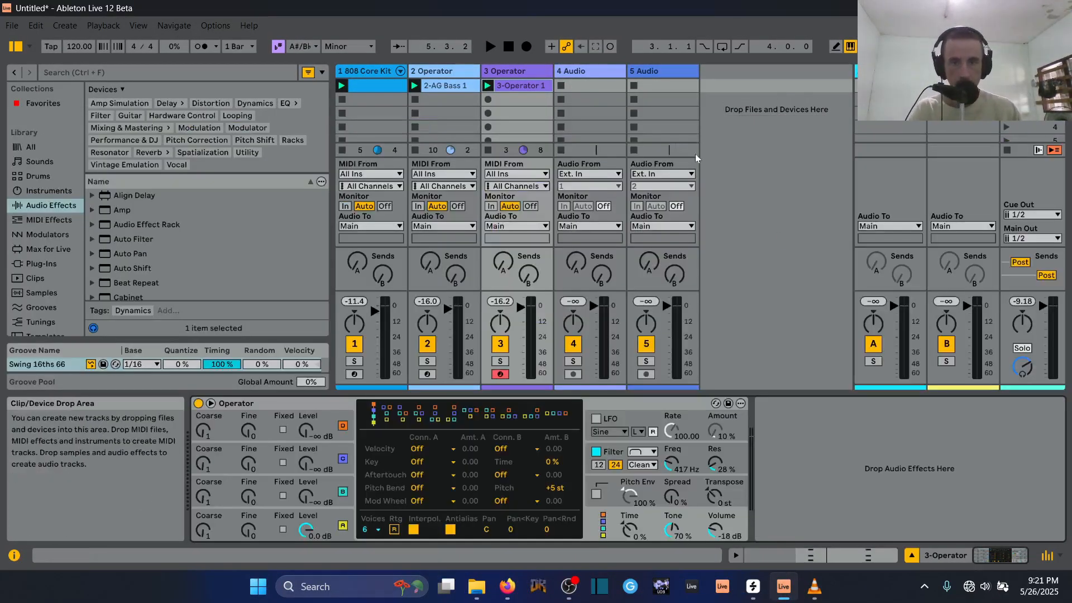
{"action": "key", "text": "space"}
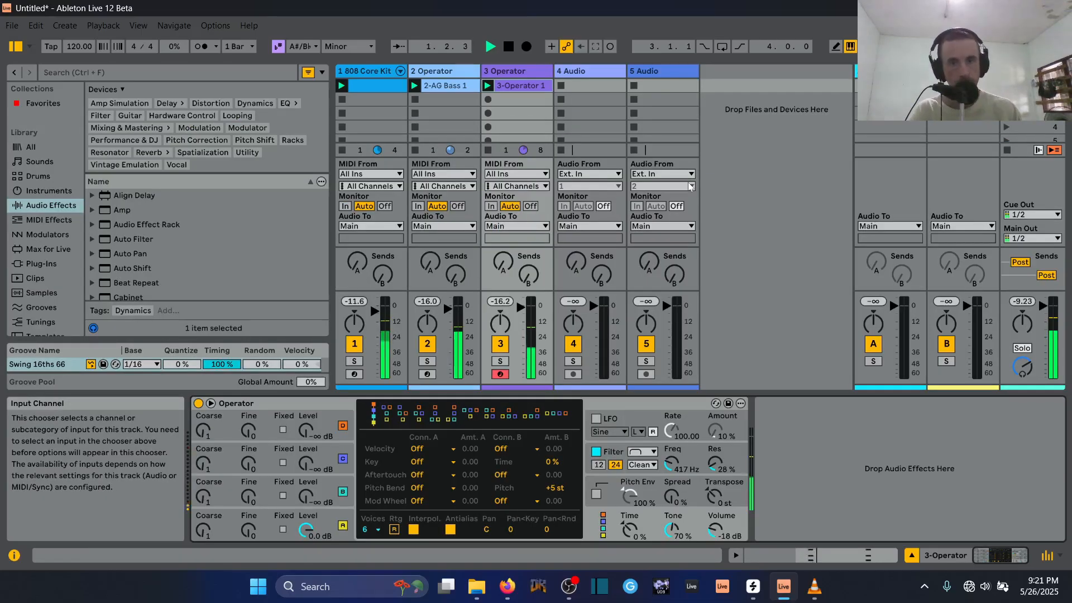
{"action": "key", "text": "space"}
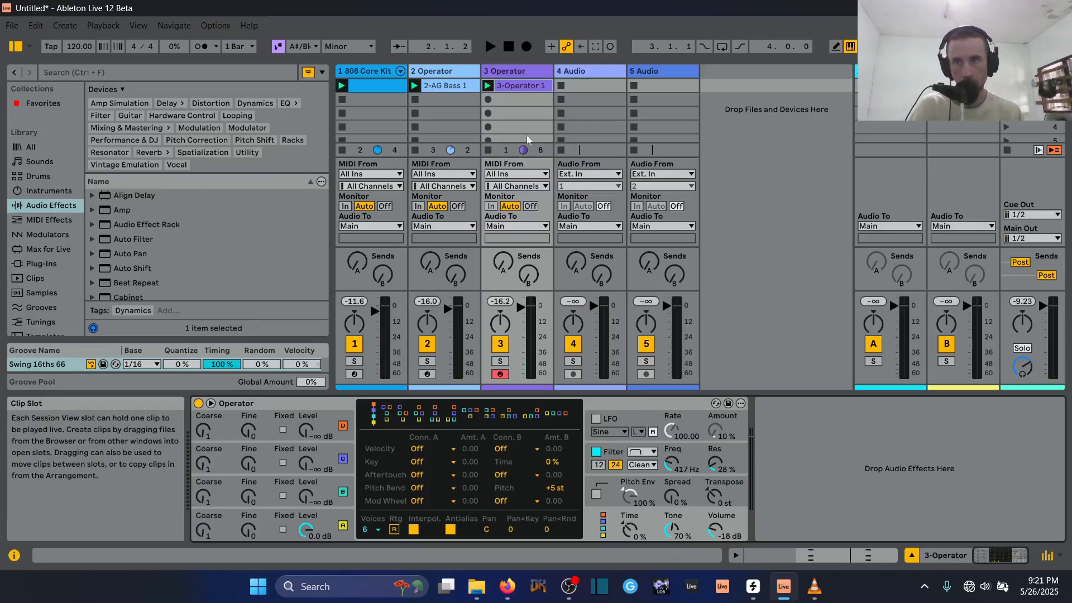
Add the Echo audio effect to the chord Operator track and load its Analog Collapse preset
{"action": "scroll", "coordinate": [139, 266], "scroll_direction": "down", "scroll_amount": 3}
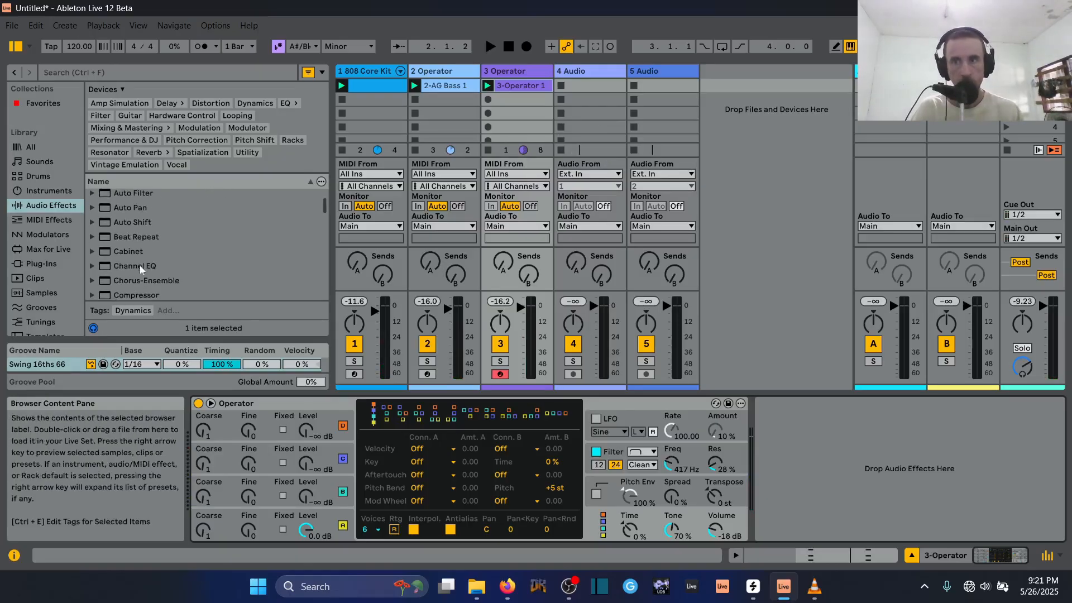
{"action": "scroll", "coordinate": [139, 266], "scroll_direction": "down", "scroll_amount": 2}
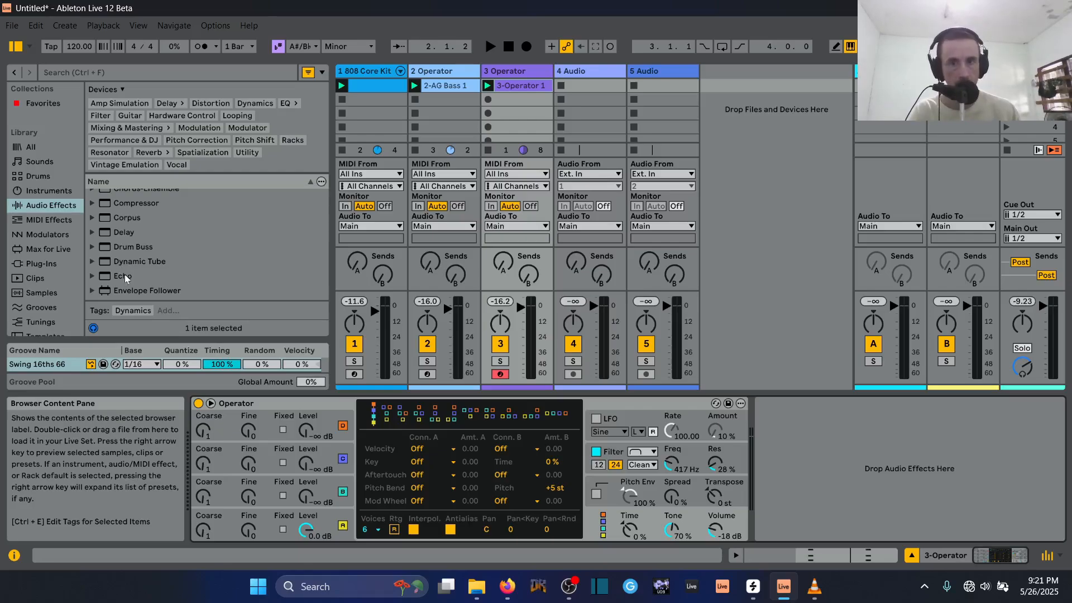
{"action": "double_click", "coordinate": [125, 274]}
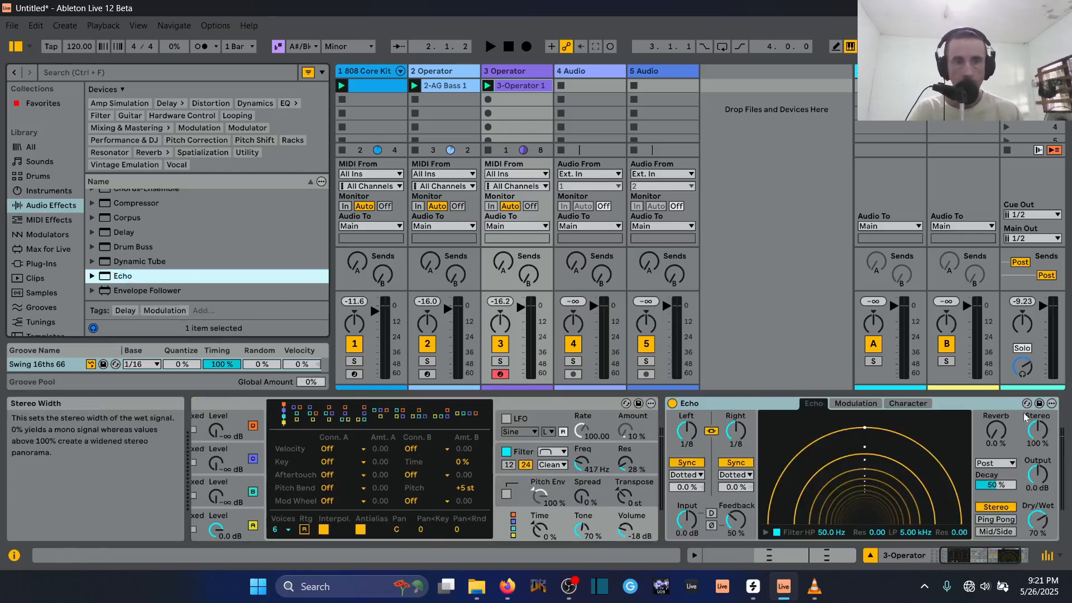
{"action": "left_click", "coordinate": [1027, 404]}
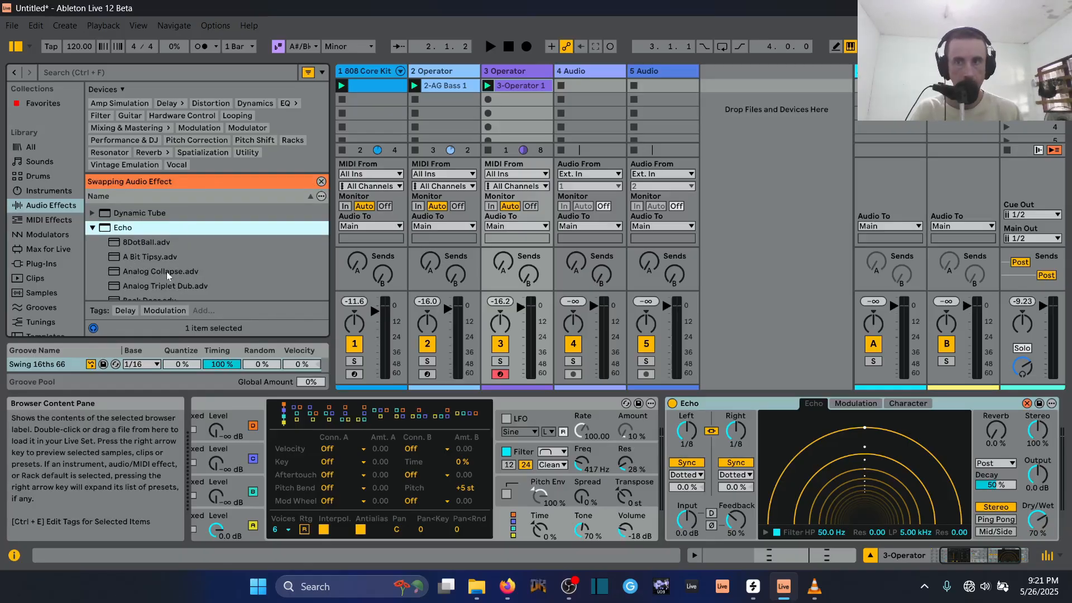
{"action": "left_click", "coordinate": [167, 271]}
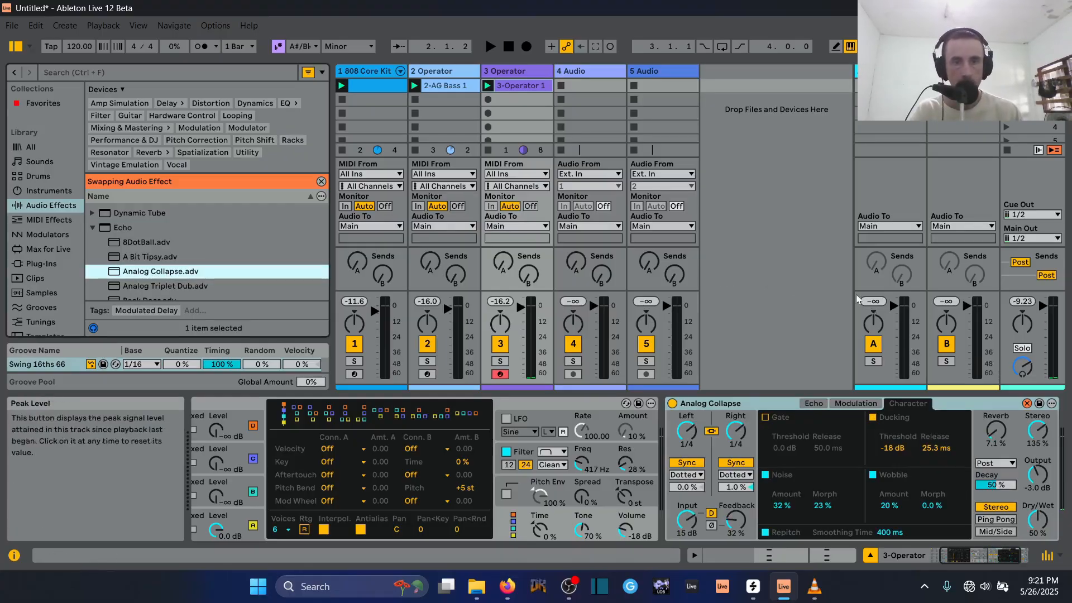
Play the loop, set the Echo's feedback to 0 % and bring its low-pass filter down to 658 Hz
{"action": "key", "text": "space"}
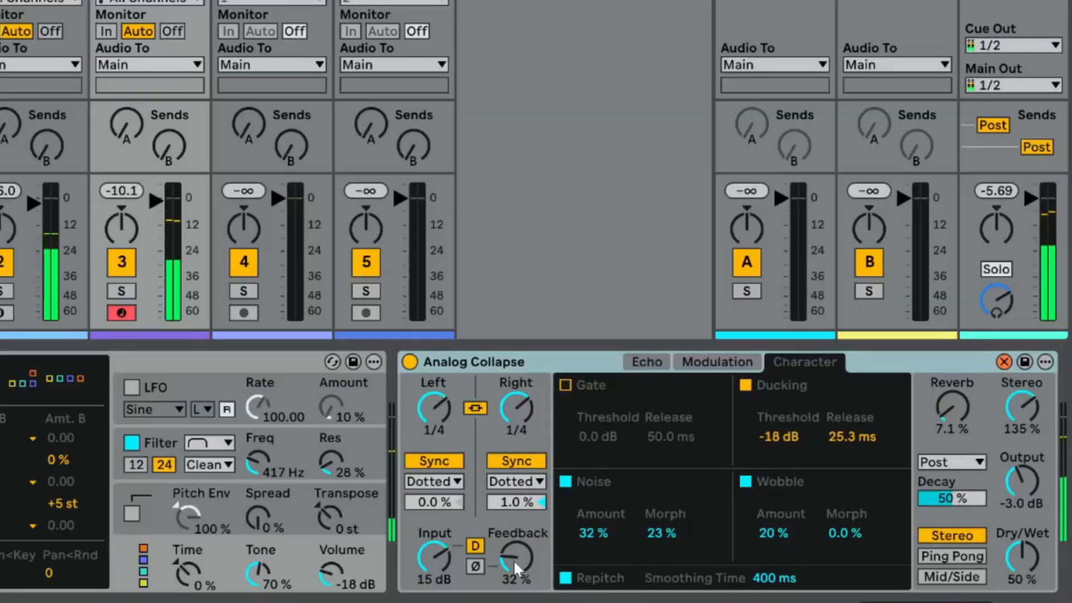
{"action": "left_click_drag", "start_coordinate": [518, 571], "coordinate": [519, 600]}
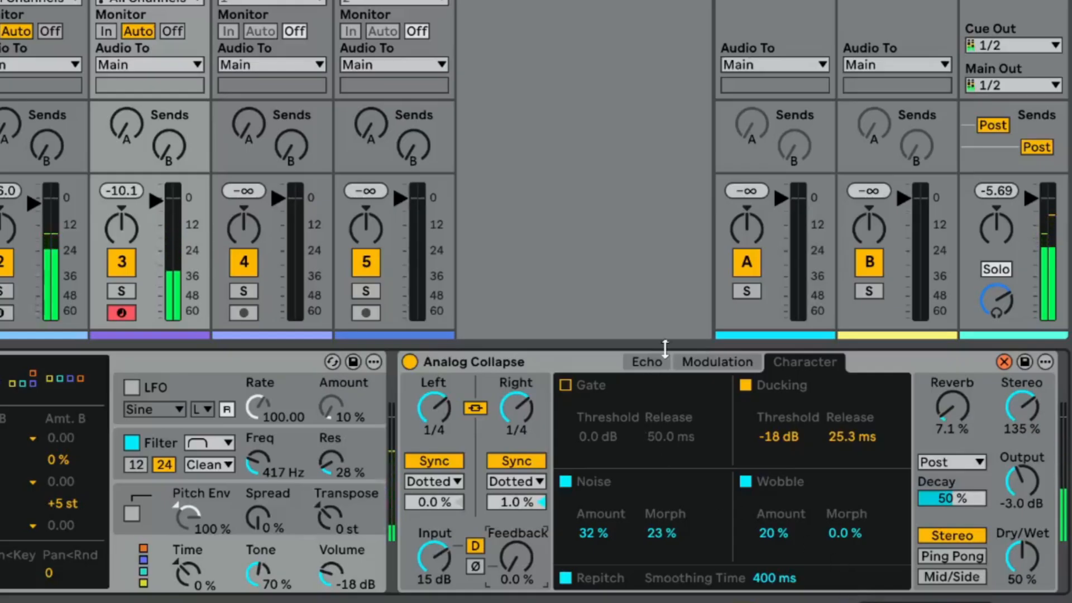
{"action": "left_click", "coordinate": [660, 370]}
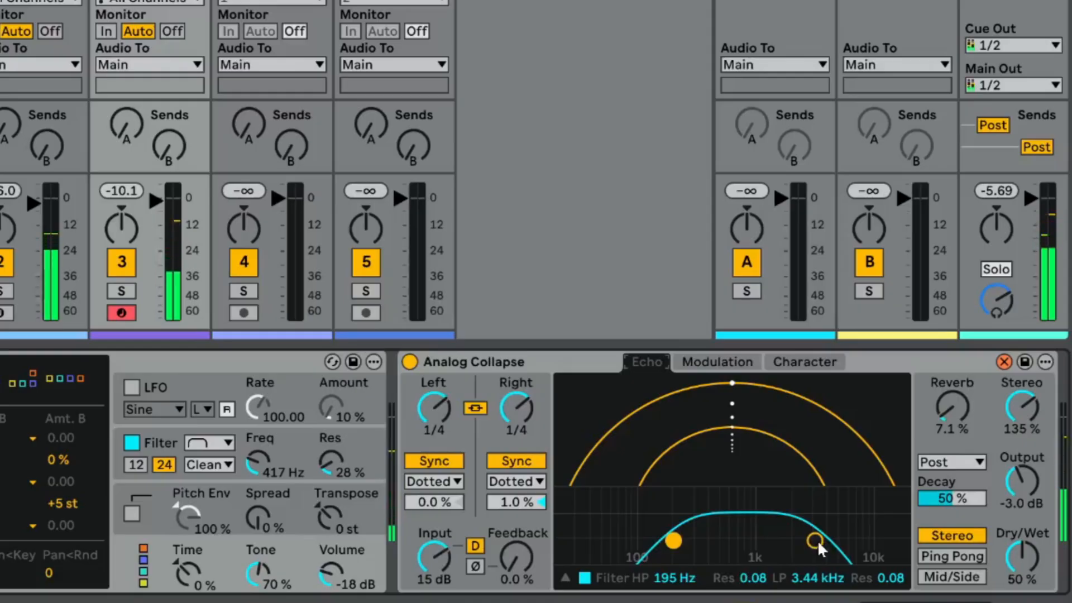
{"action": "left_click_drag", "start_coordinate": [812, 550], "coordinate": [735, 542]}
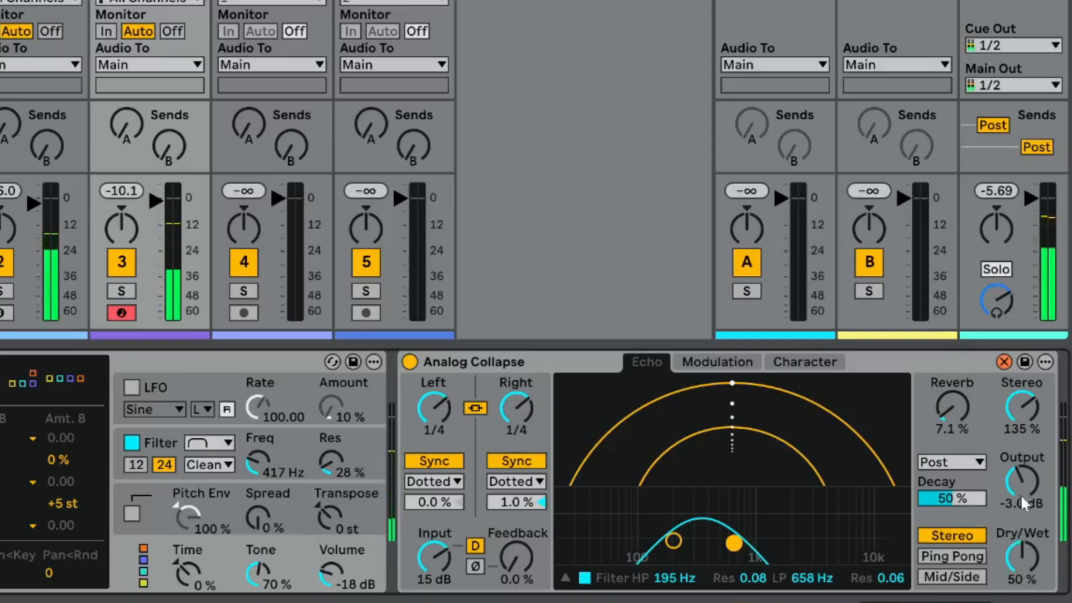
Set the Echo's dry/wet to 34 % and lower the chord Operator track's volume slightly
{"action": "mouse_move", "coordinate": [1032, 557]}
{"action": "left_mouse_down"}
{"action": "mouse_move", "coordinate": [1032, 531]}
{"action": "mouse_move", "coordinate": [1032, 587]}
{"action": "mouse_move", "coordinate": [1032, 575]}
{"action": "left_mouse_up"}
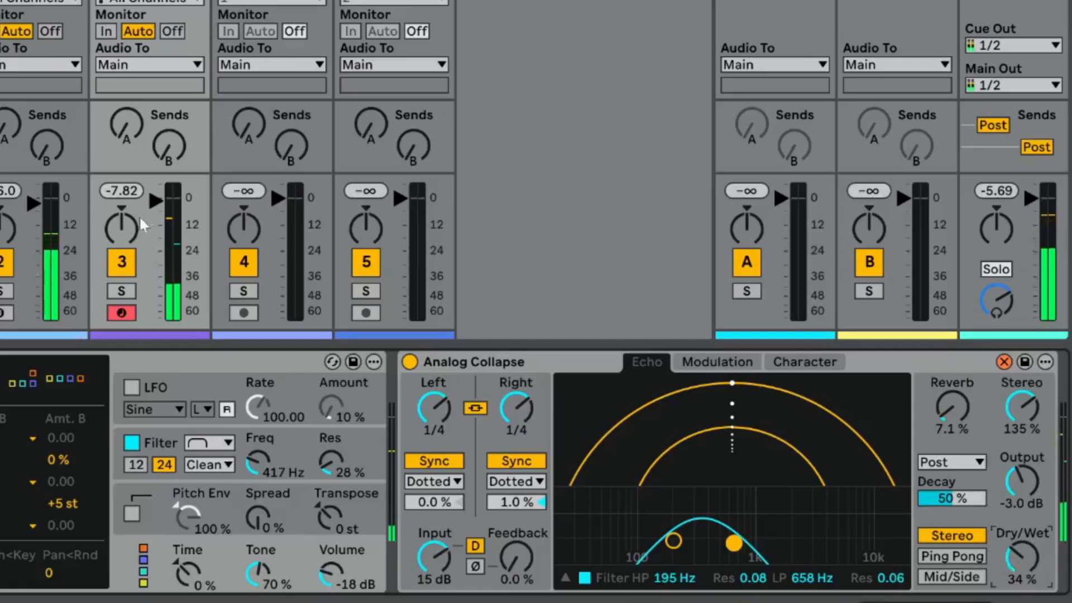
{"action": "left_click", "coordinate": [168, 252]}
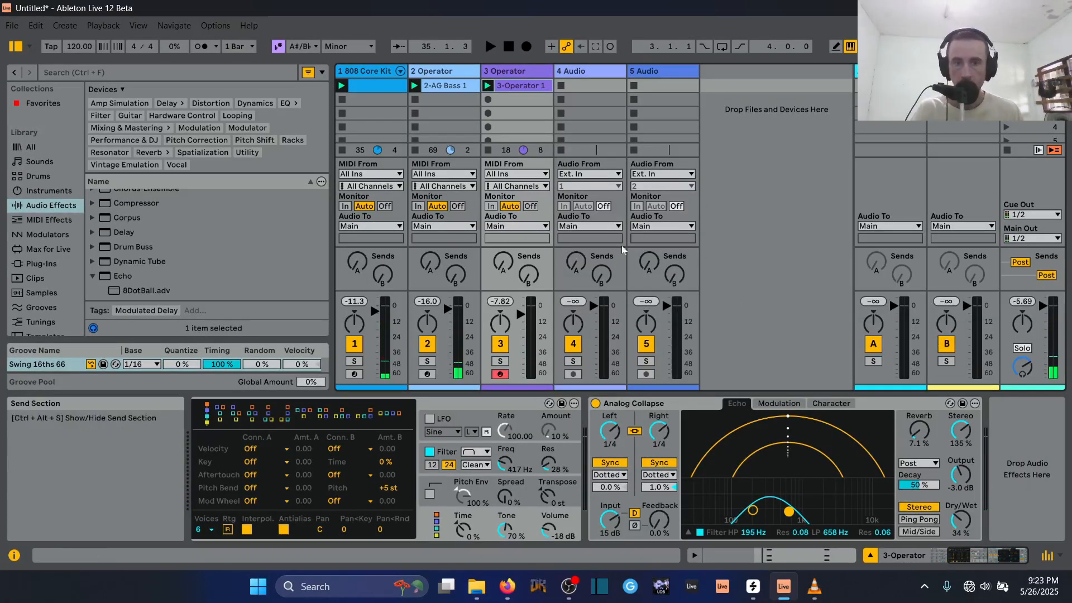
Add the Reverb effect's Large Hall preset after the Echo on the chord Operator track
{"action": "scroll", "coordinate": [140, 226], "scroll_direction": "down", "scroll_amount": 5}
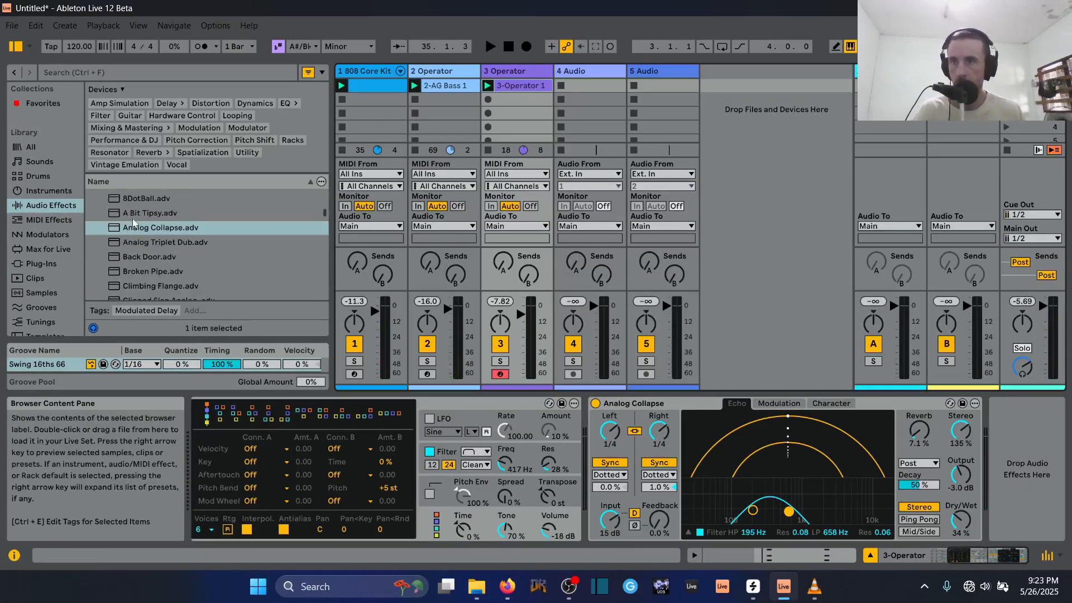
{"action": "scroll", "coordinate": [133, 219], "scroll_direction": "up", "scroll_amount": 3}
{"action": "left_click", "coordinate": [91, 258]}
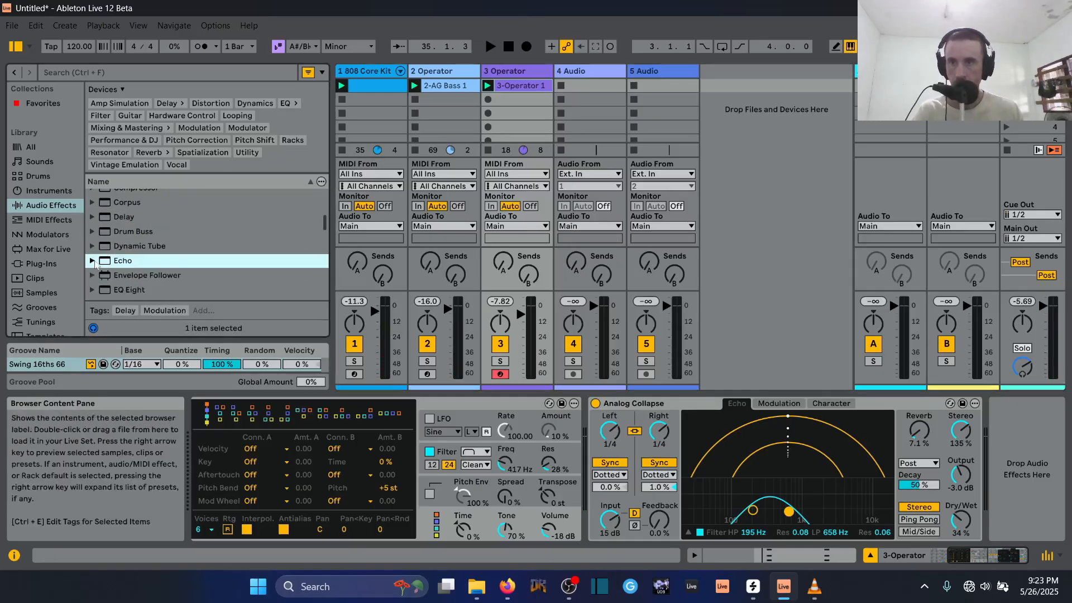
{"action": "scroll", "coordinate": [97, 253], "scroll_direction": "down", "scroll_amount": 2}
{"action": "scroll", "coordinate": [99, 252], "scroll_direction": "down", "scroll_amount": 5}
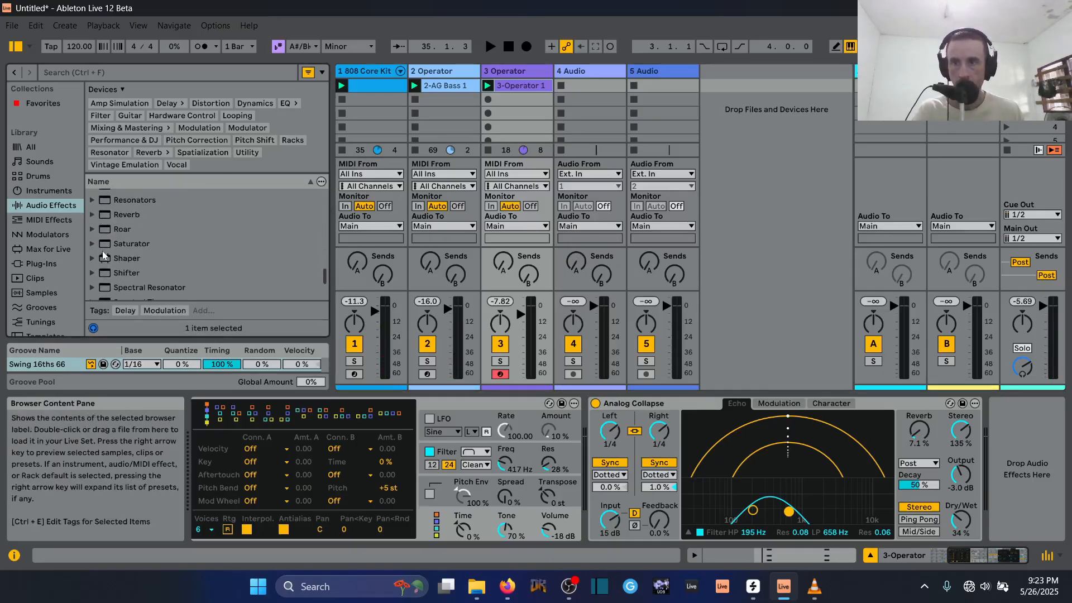
{"action": "double_click", "coordinate": [127, 230]}
{"action": "scroll", "coordinate": [150, 249], "scroll_direction": "down", "scroll_amount": 4}
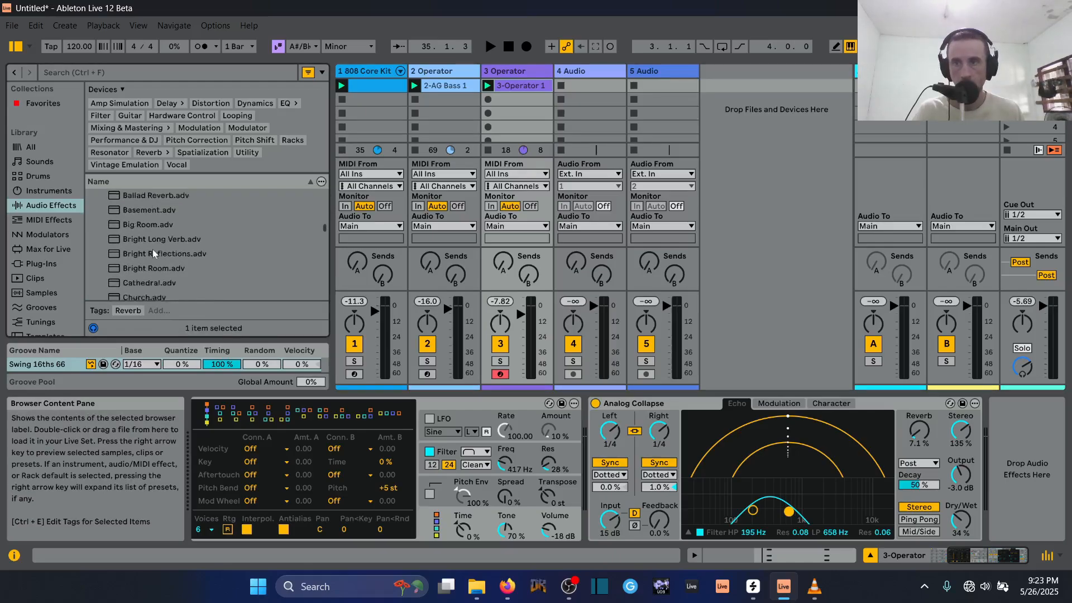
{"action": "scroll", "coordinate": [154, 253], "scroll_direction": "down", "scroll_amount": 5}
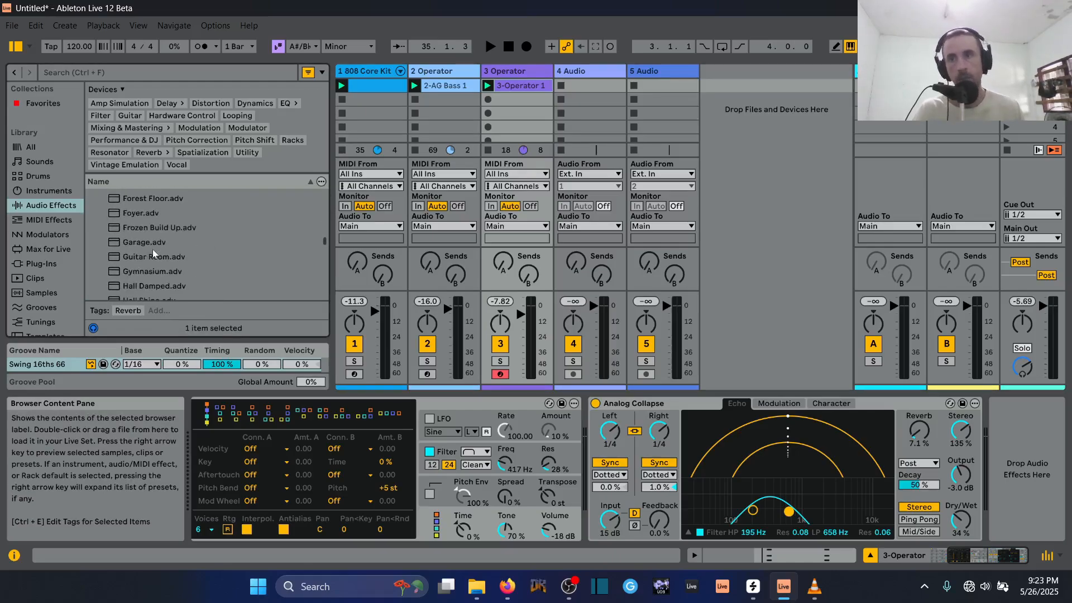
{"action": "scroll", "coordinate": [153, 254], "scroll_direction": "down", "scroll_amount": 1}
{"action": "scroll", "coordinate": [167, 257], "scroll_direction": "down", "scroll_amount": 1}
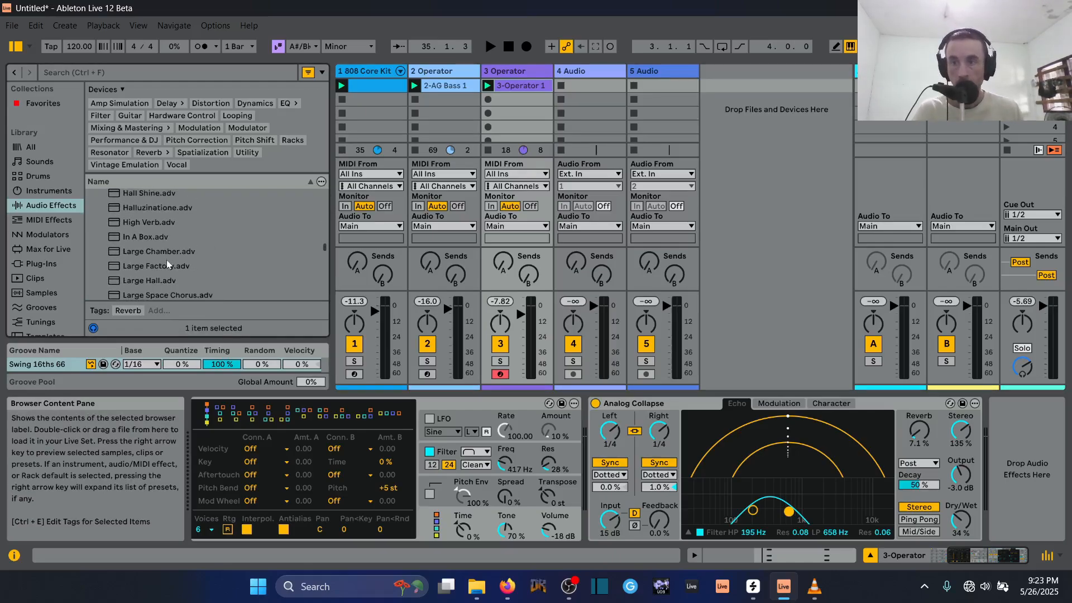
{"action": "double_click", "coordinate": [164, 282]}
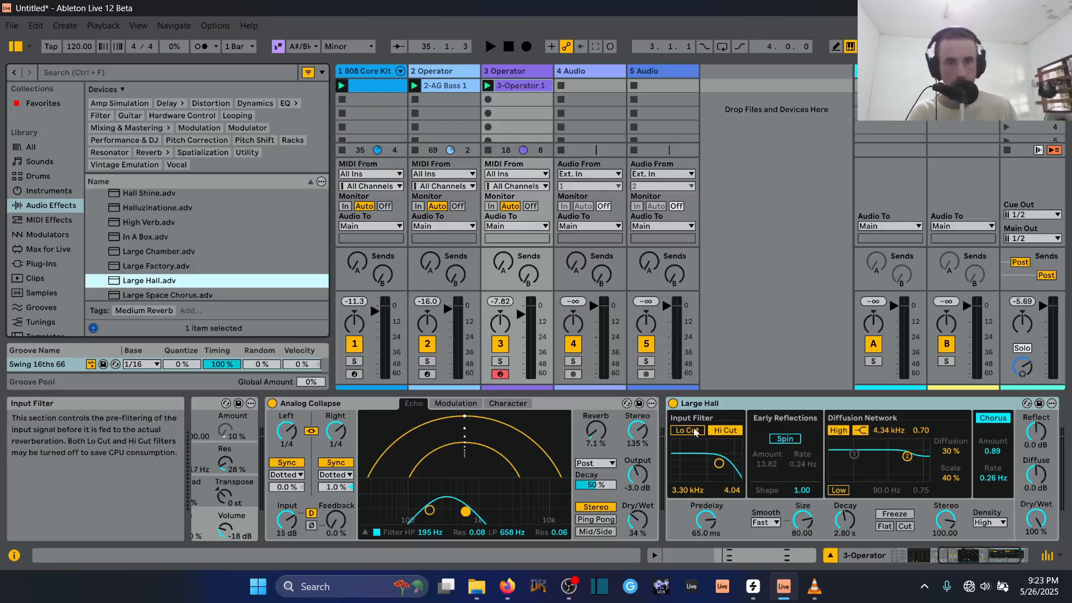
Enable the Large Hall reverb's low cut, tune its input filter to 4.06 kHz with a bandwidth of 4.55, and set its dry/wet to 44 %
{"action": "left_click", "coordinate": [688, 430]}
{"action": "key", "text": "space"}
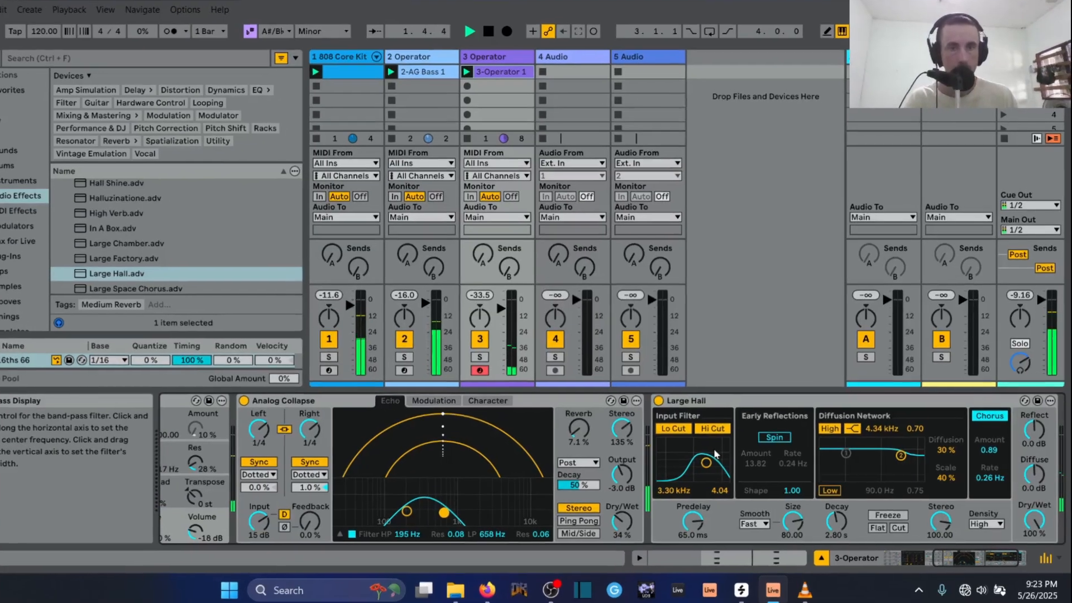
{"action": "left_click_drag", "start_coordinate": [720, 463], "coordinate": [705, 472]}
{"action": "left_click_drag", "start_coordinate": [560, 470], "coordinate": [545, 456]}
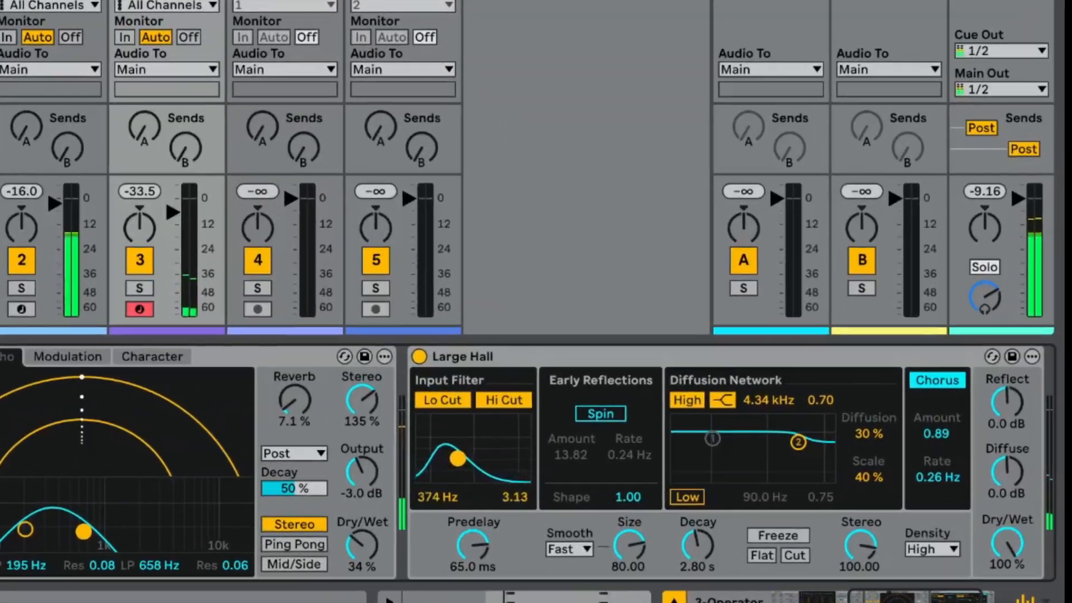
{"action": "left_click_drag", "start_coordinate": [413, 451], "coordinate": [438, 449]}
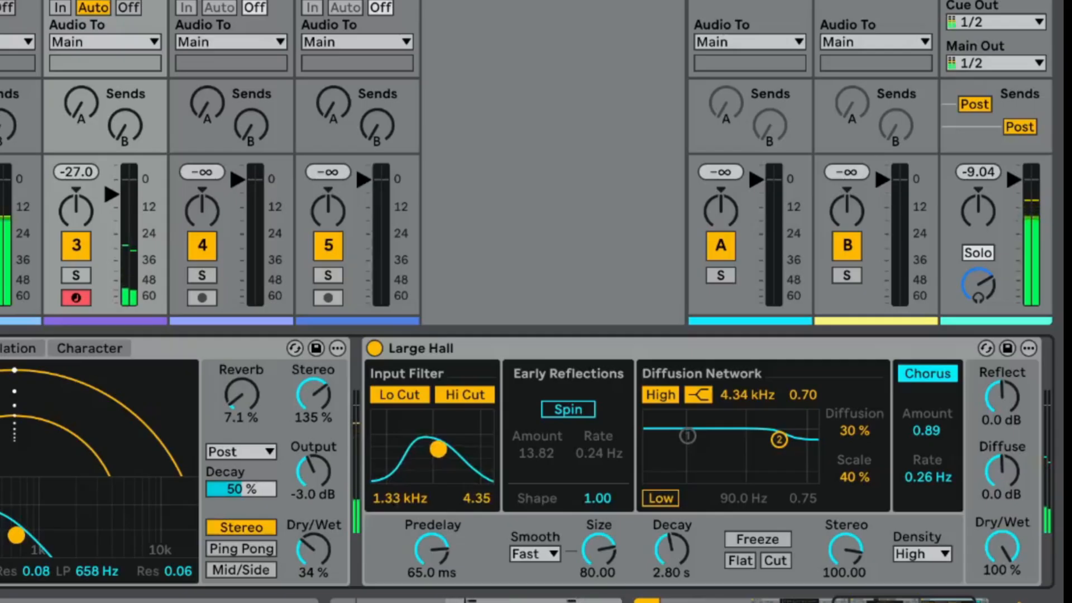
{"action": "mouse_move", "coordinate": [438, 449]}
{"action": "left_mouse_down"}
{"action": "mouse_move", "coordinate": [411, 452]}
{"action": "mouse_move", "coordinate": [458, 447]}
{"action": "left_mouse_up"}
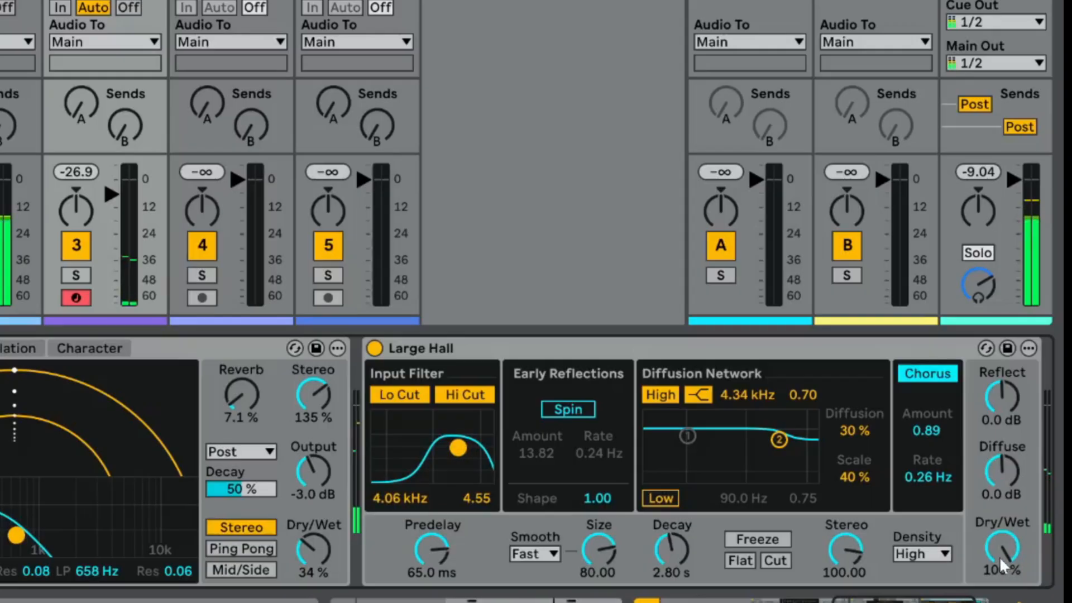
{"action": "mouse_move", "coordinate": [1004, 551]}
{"action": "left_mouse_down"}
{"action": "mouse_move", "coordinate": [1003, 602]}
{"action": "mouse_move", "coordinate": [1007, 559]}
{"action": "left_mouse_up"}
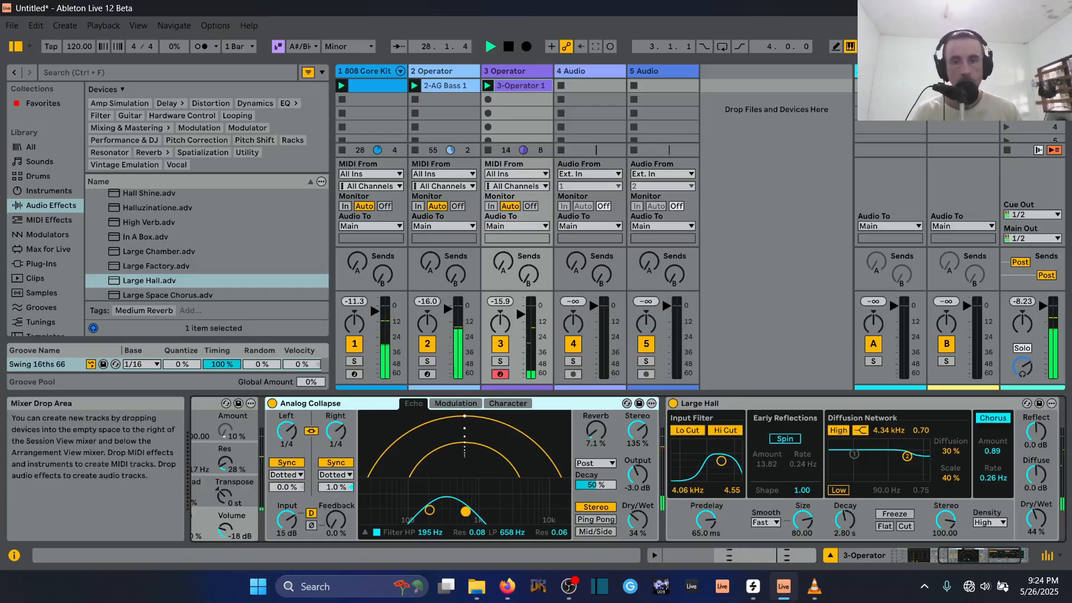
Make note velocity modulate the filter frequency in the chord track's Operator by an amount of 57.97
{"action": "left_click_drag", "start_coordinate": [990, 555], "coordinate": [949, 555]}
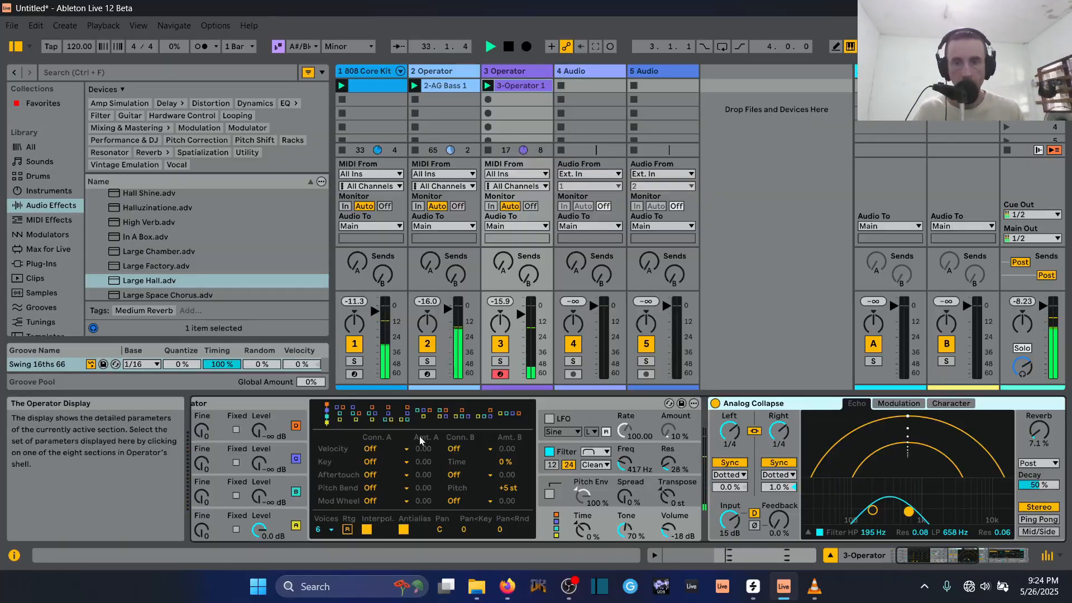
{"action": "left_click", "coordinate": [389, 455]}
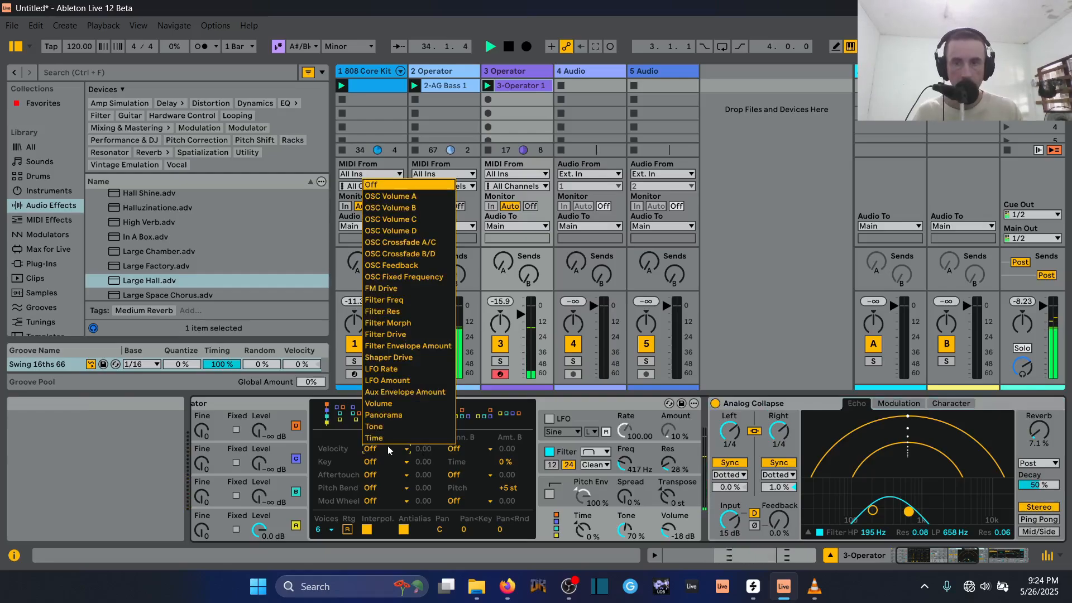
{"action": "left_click", "coordinate": [400, 306]}
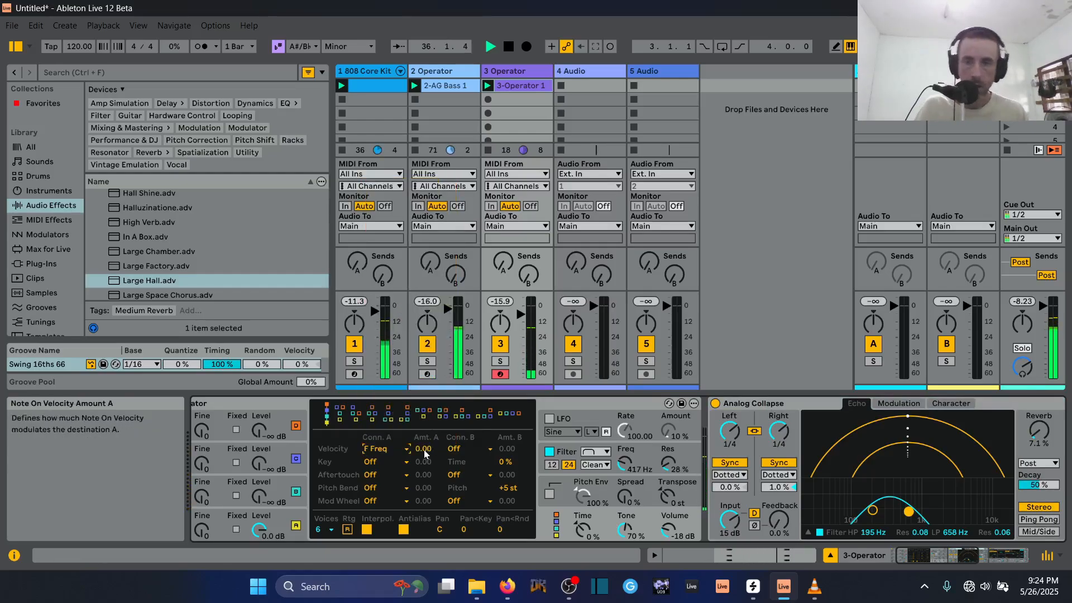
{"action": "left_click_drag", "start_coordinate": [424, 450], "coordinate": [424, 430]}
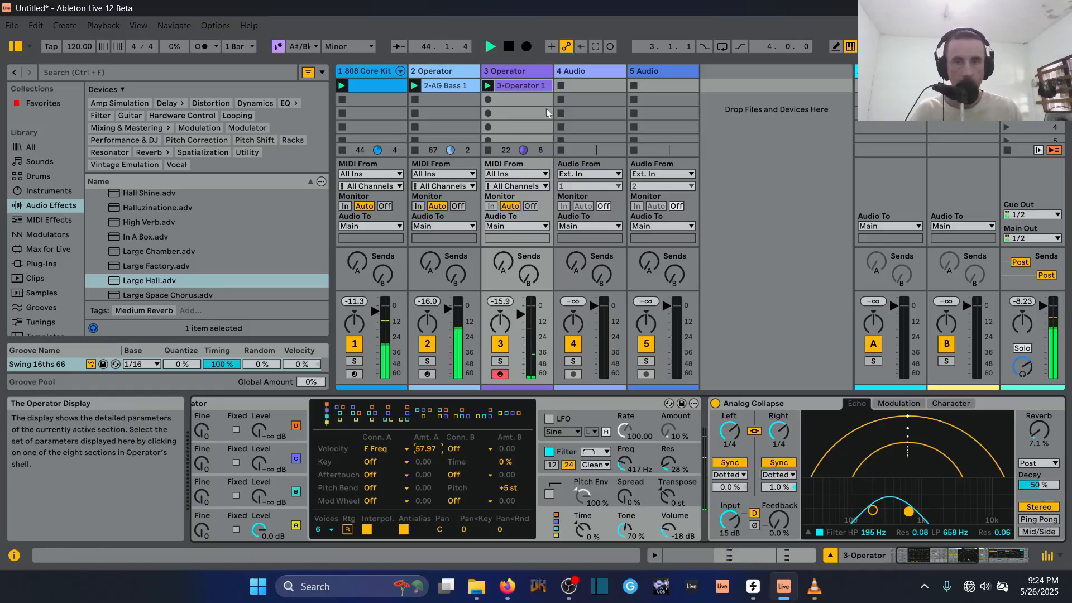
Open the chord clip and place a short, quiet copy of the first chord stab at 2.2.4 with velocity 17
{"action": "left_click", "coordinate": [514, 88]}
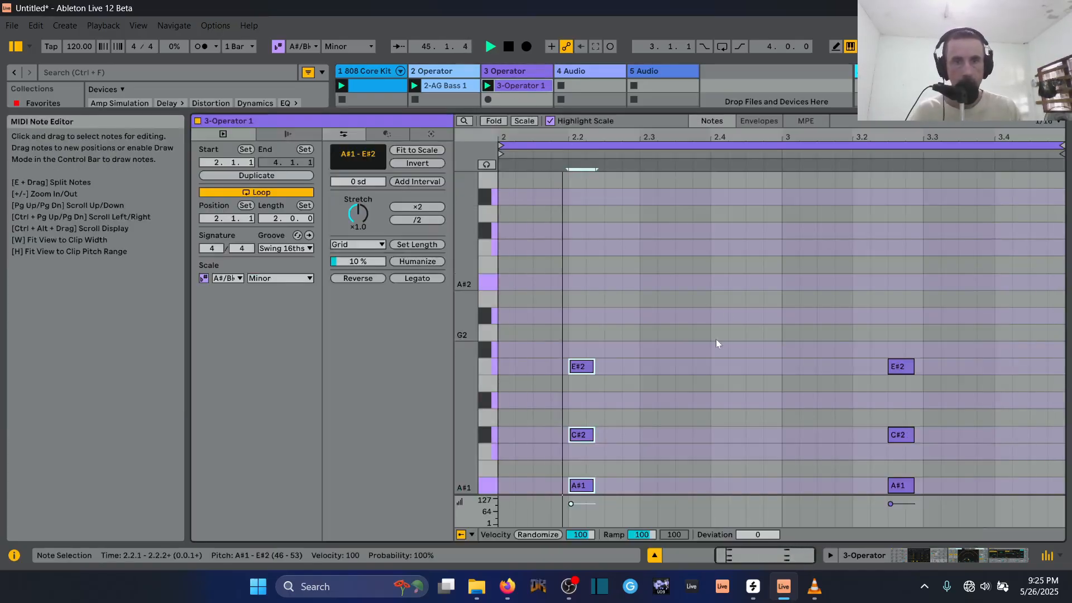
{"action": "mouse_move", "coordinate": [599, 325]}
{"action": "left_mouse_down"}
{"action": "mouse_move", "coordinate": [590, 485]}
{"action": "mouse_move", "coordinate": [580, 488]}
{"action": "mouse_move", "coordinate": [635, 486]}
{"action": "mouse_move", "coordinate": [628, 522]}
{"action": "left_mouse_up"}
{"action": "left_click_drag", "start_coordinate": [647, 486], "coordinate": [630, 369]}
{"action": "left_click", "coordinate": [654, 488]}
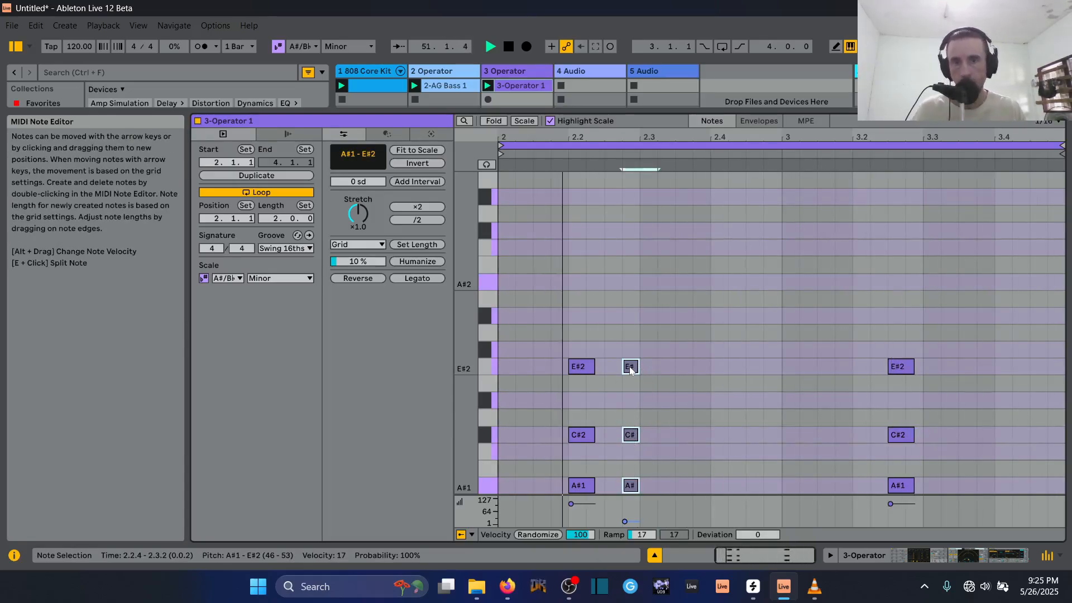
Copy the quiet chord stab to 2.3.3, 2.4.1 and 2.1.1 in the chord clip
{"action": "left_click_drag", "start_coordinate": [630, 369], "coordinate": [707, 490]}
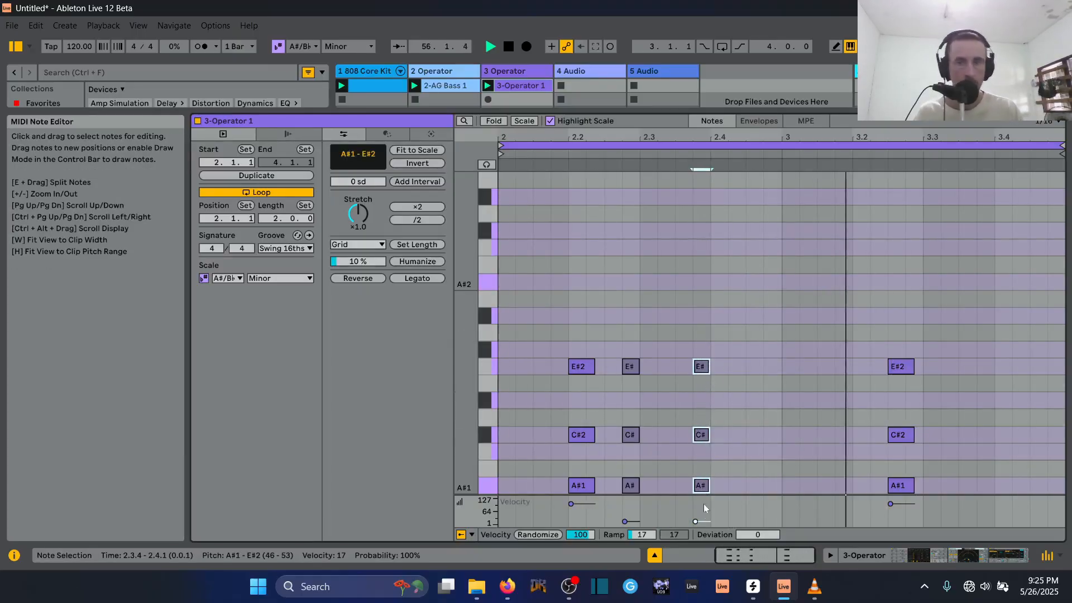
{"action": "mouse_move", "coordinate": [701, 487]}
{"action": "left_mouse_down"}
{"action": "mouse_move", "coordinate": [683, 490]}
{"action": "mouse_move", "coordinate": [719, 490]}
{"action": "left_mouse_up"}
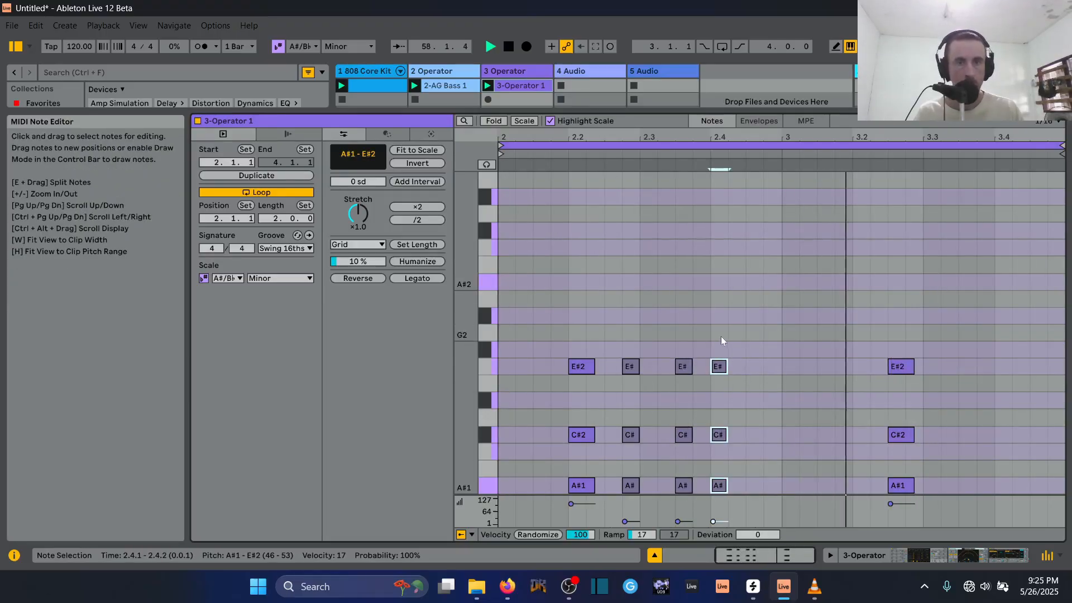
{"action": "left_click_drag", "start_coordinate": [721, 336], "coordinate": [1037, 487]}
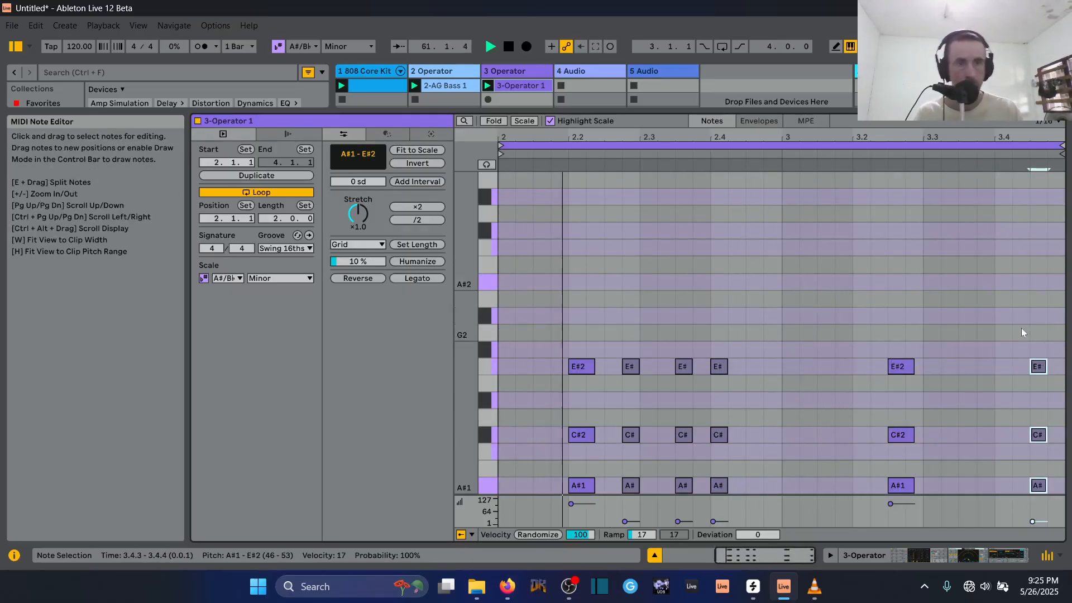
{"action": "left_click_drag", "start_coordinate": [1038, 489], "coordinate": [543, 488]}
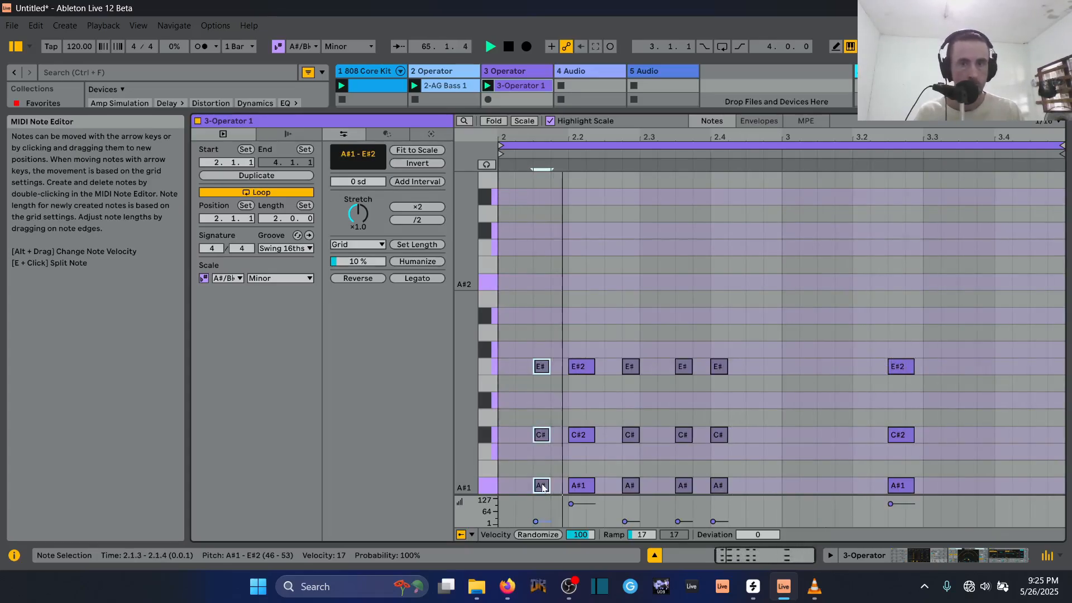
{"action": "left_click_drag", "start_coordinate": [542, 488], "coordinate": [506, 488]}
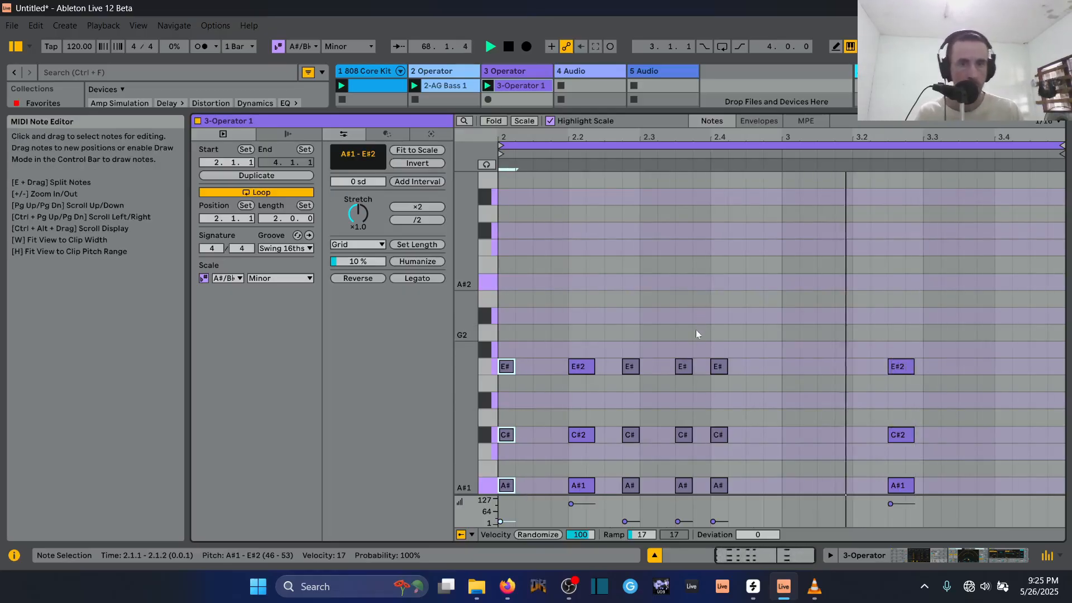
Try the loop without the quiet chord stab at 2.3.3 or the one at 2.4.1, undoing each deletion
{"action": "left_click_drag", "start_coordinate": [679, 337], "coordinate": [685, 494]}
{"action": "key", "text": "Delete"}
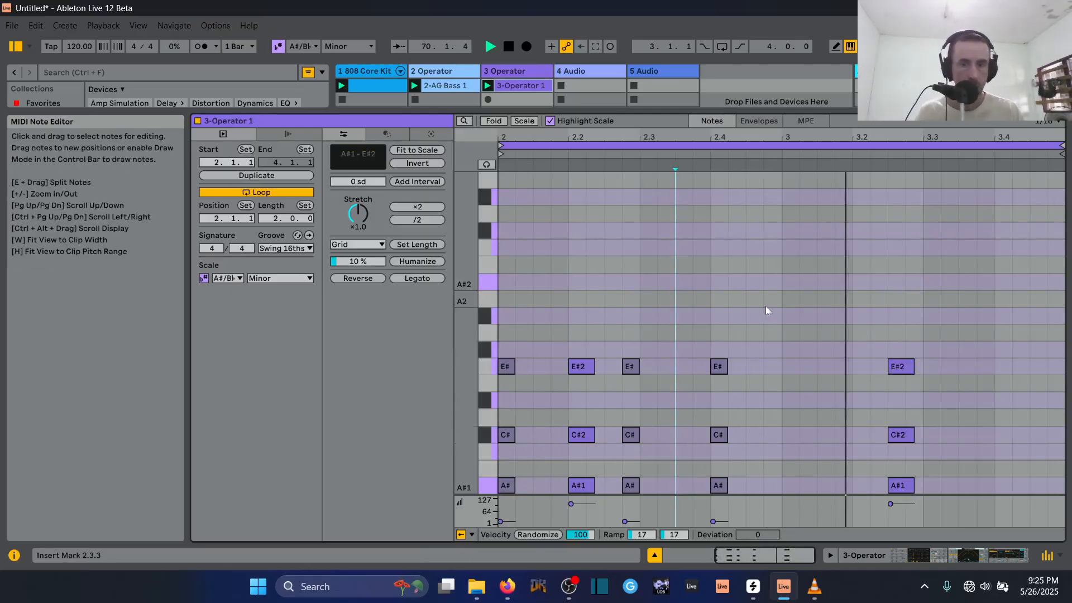
{"action": "key", "text": "ctrl+z"}
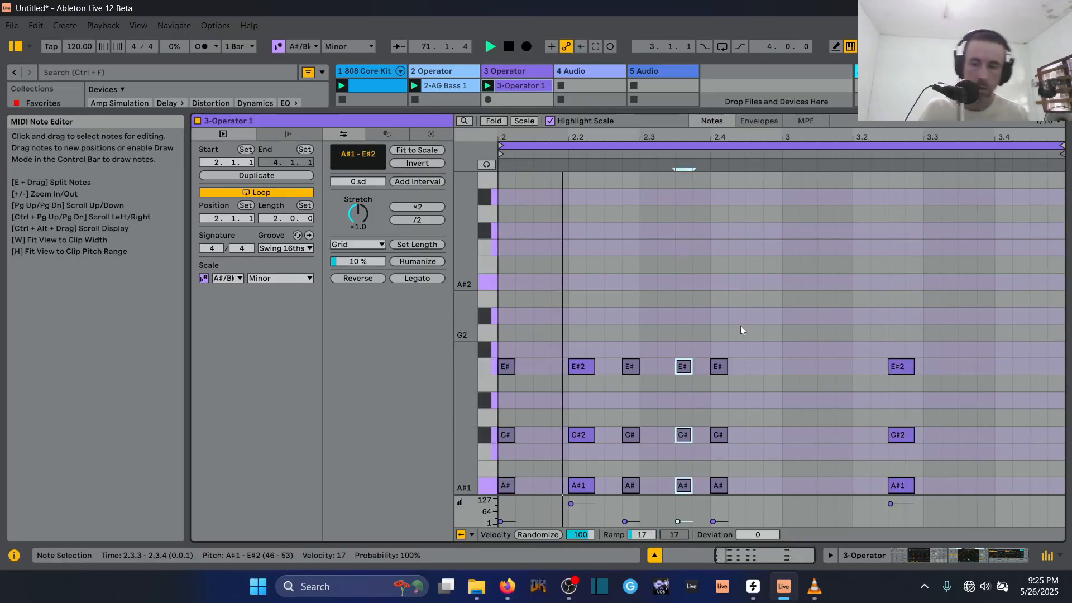
{"action": "left_click_drag", "start_coordinate": [740, 326], "coordinate": [712, 484]}
{"action": "key", "text": "Delete"}
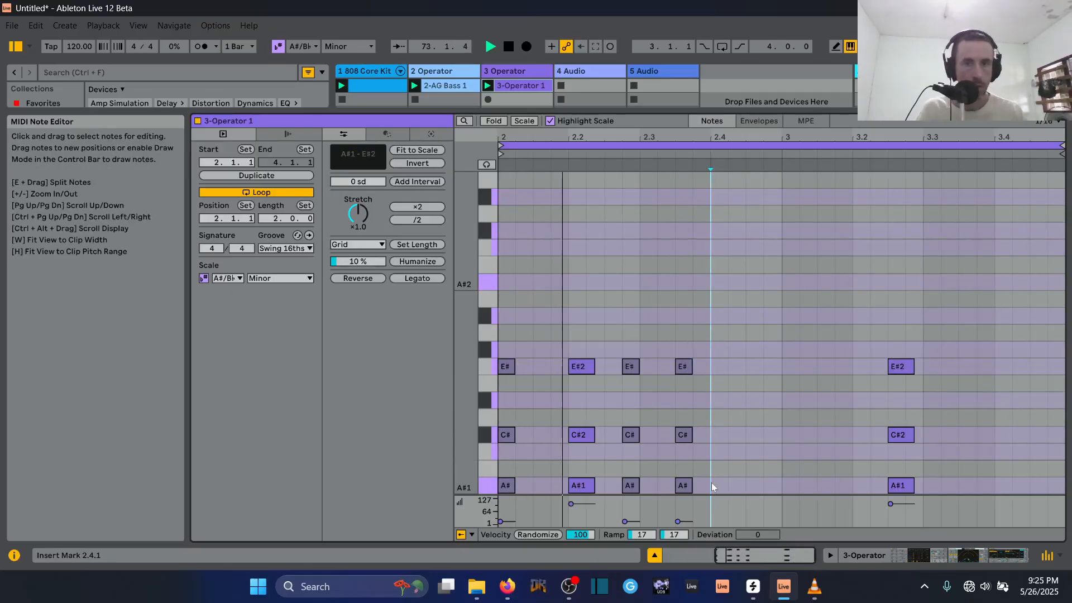
{"action": "key", "text": "ctrl+z"}
{"action": "left_click_drag", "start_coordinate": [695, 327], "coordinate": [685, 506]}
{"action": "key", "text": "Delete"}
{"action": "left_click_drag", "start_coordinate": [718, 354], "coordinate": [717, 487]}
{"action": "key", "text": "ctrl+z"}
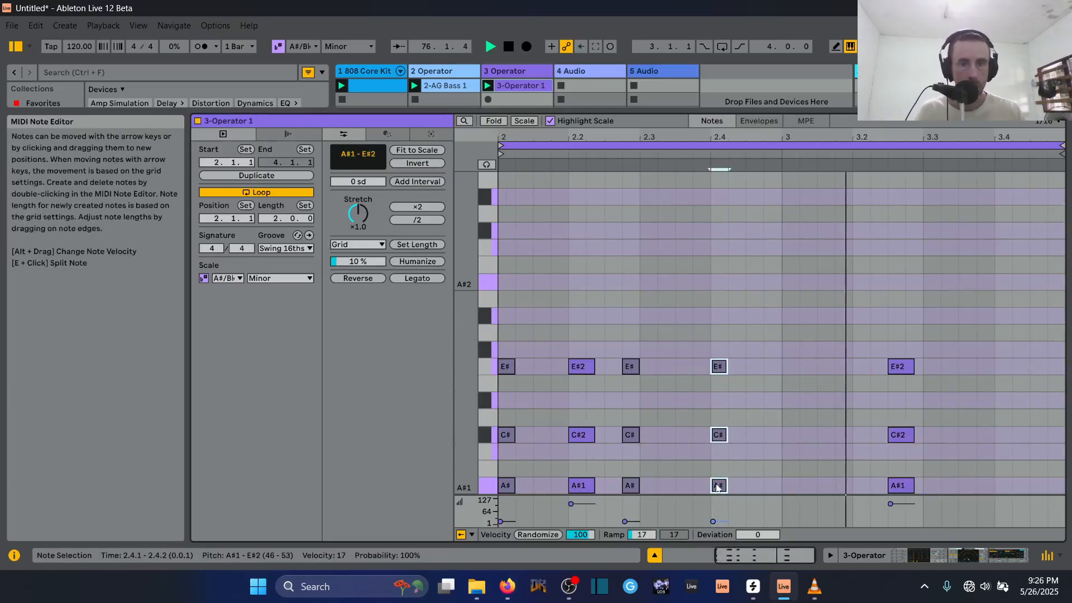
Delete the quiet chord stabs at 2.4.1 and 2.1.1, and copy the one at 2.3.3 to 3.1.1
{"action": "left_click_drag", "start_coordinate": [729, 329], "coordinate": [717, 489]}
{"action": "key", "text": "Delete"}
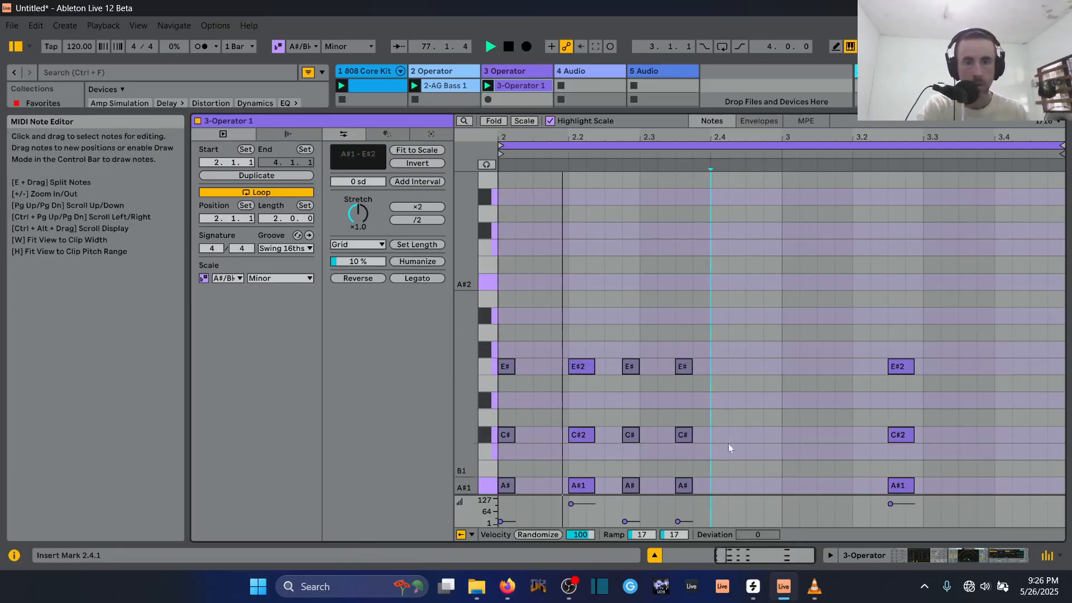
{"action": "left_click_drag", "start_coordinate": [685, 337], "coordinate": [790, 490]}
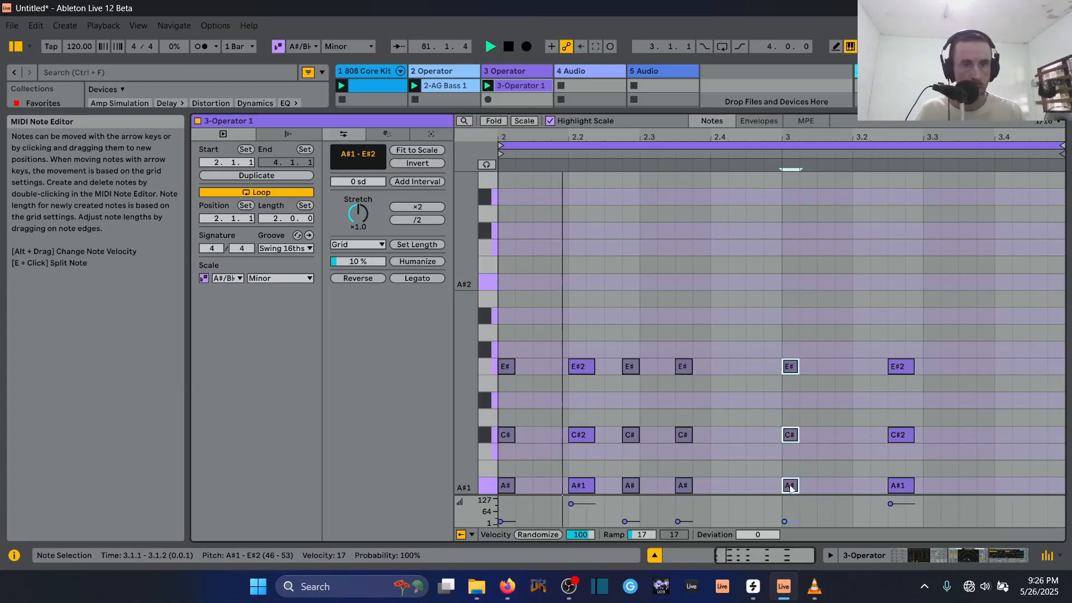
{"action": "left_click_drag", "start_coordinate": [561, 334], "coordinate": [498, 541]}
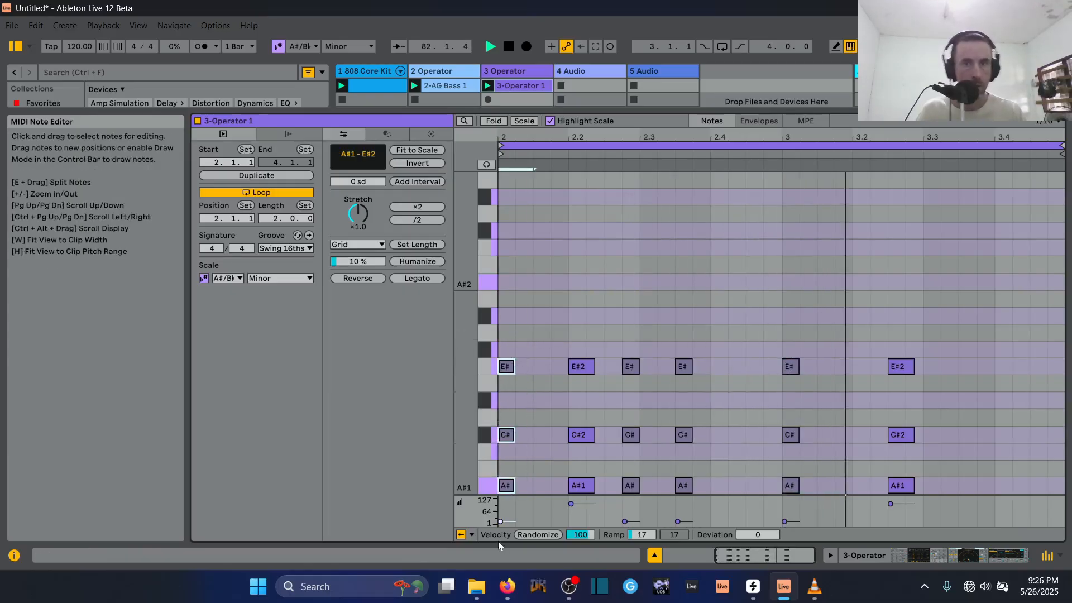
{"action": "key", "text": "Delete"}
Copy the quiet chord stab at 3.1.1 to 3.4.1 near the end of the clip
{"action": "left_click_drag", "start_coordinate": [797, 343], "coordinate": [779, 527]}
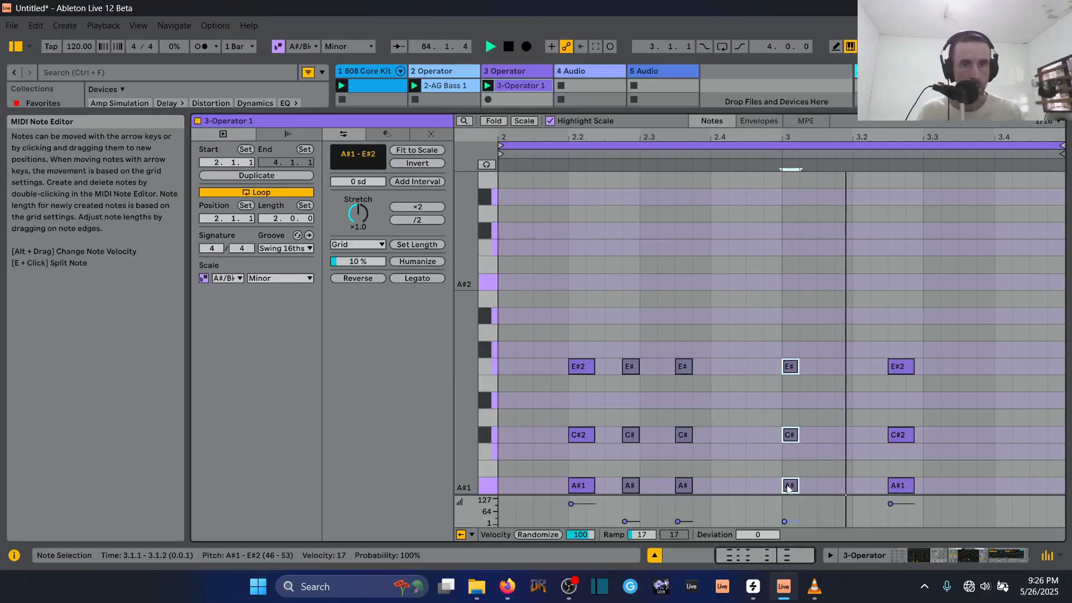
{"action": "left_click_drag", "start_coordinate": [788, 487], "coordinate": [968, 487]}
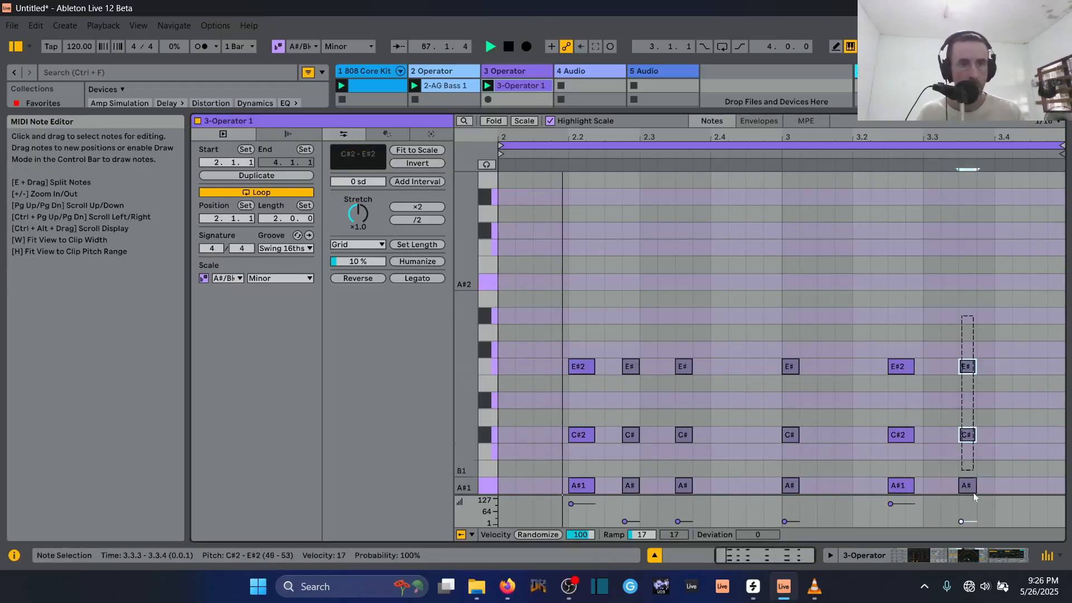
{"action": "left_click_drag", "start_coordinate": [971, 487], "coordinate": [999, 487]}
{"action": "key", "text": "Up"}
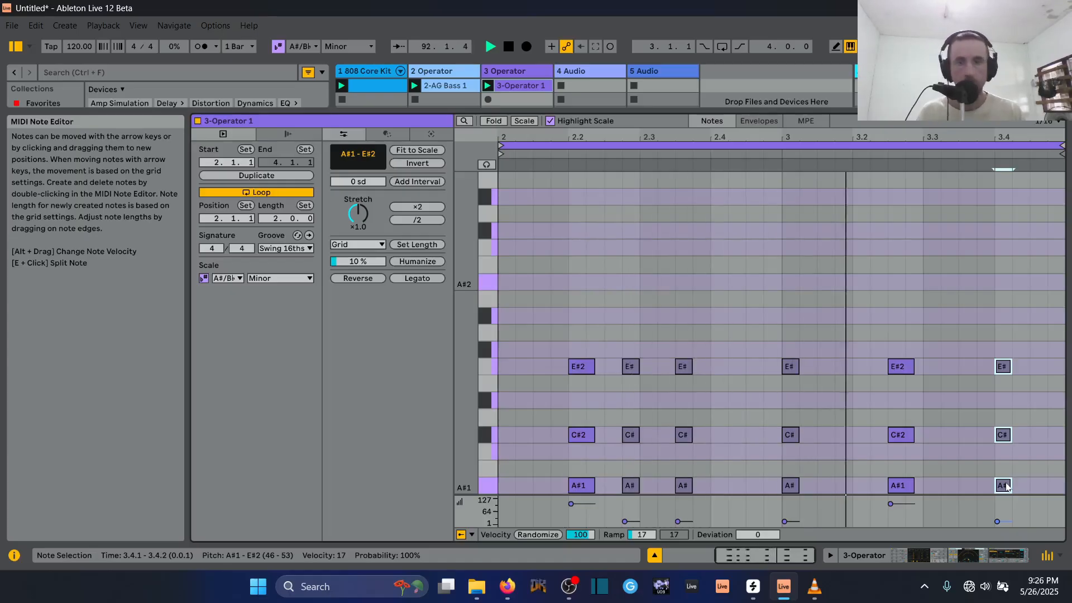
Return to the chord track's device chain, stop playback and start recording the loop into the arrangement
{"action": "key", "text": "shift+Tab"}
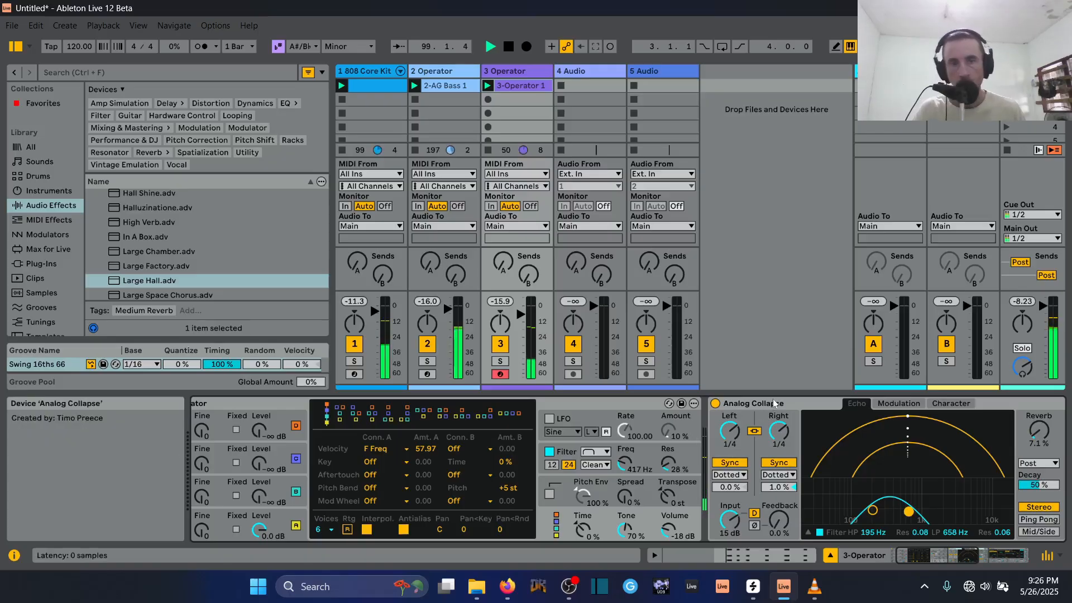
{"action": "left_click", "coordinate": [983, 555]}
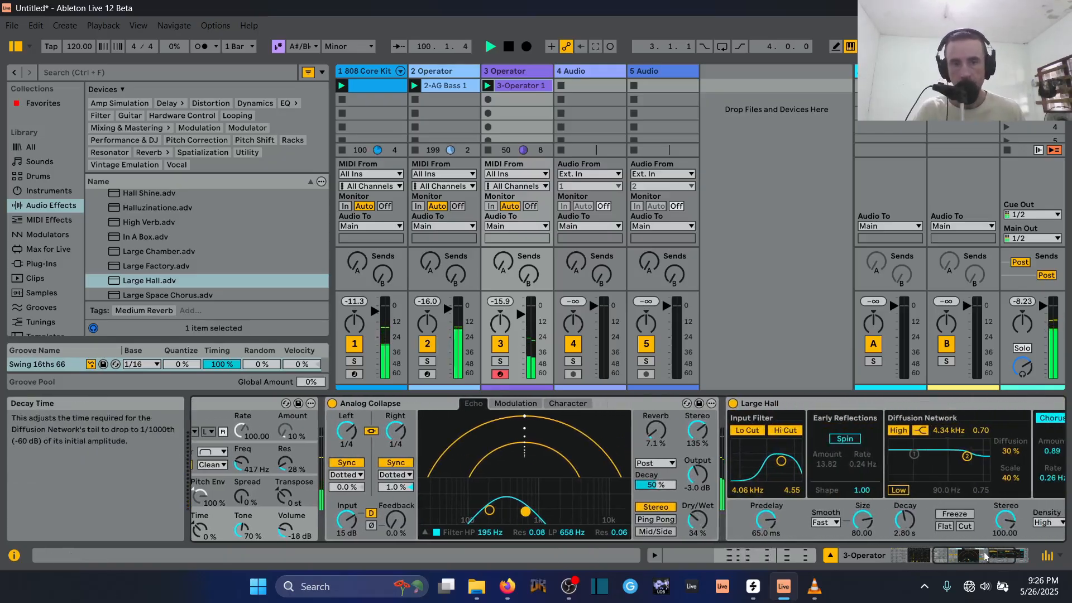
{"action": "left_click", "coordinate": [1003, 562]}
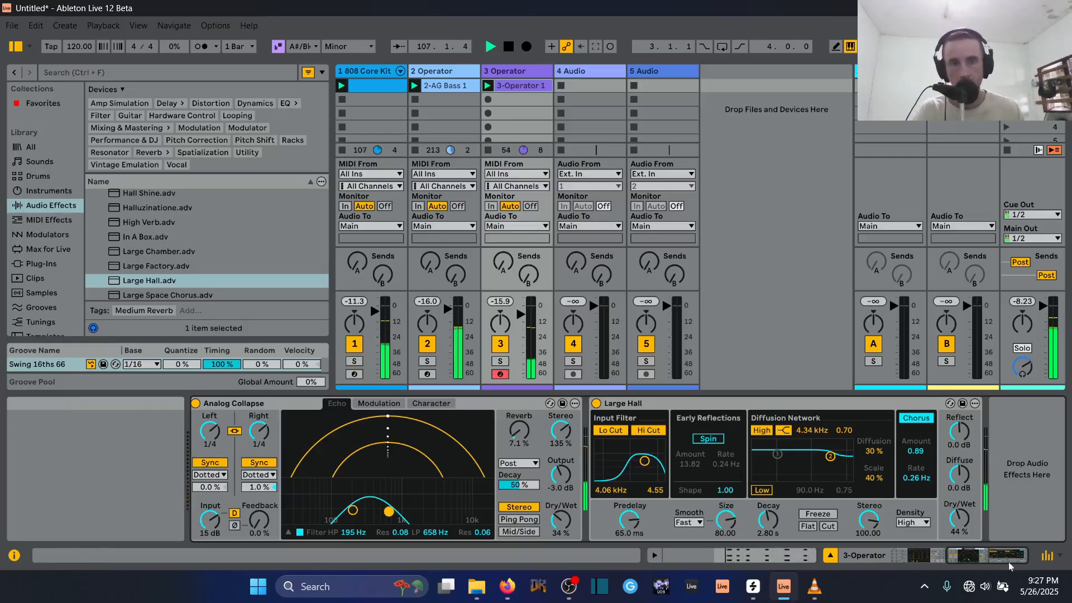
{"action": "scroll", "coordinate": [726, 458], "scroll_direction": "left", "scroll_amount": 5}
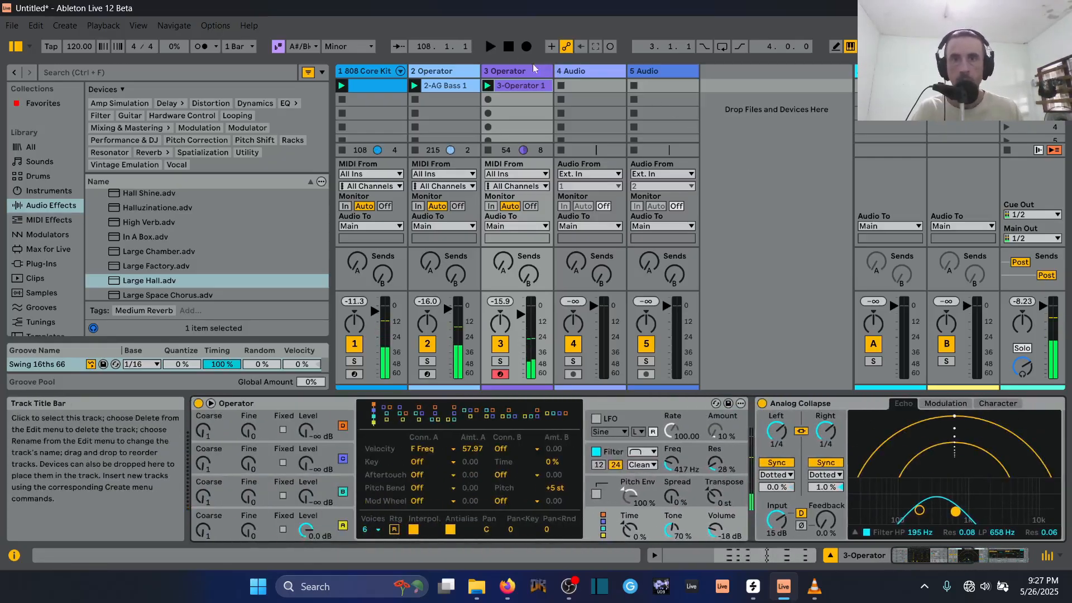
{"action": "left_click", "coordinate": [509, 47]}
{"action": "left_click", "coordinate": [527, 46]}
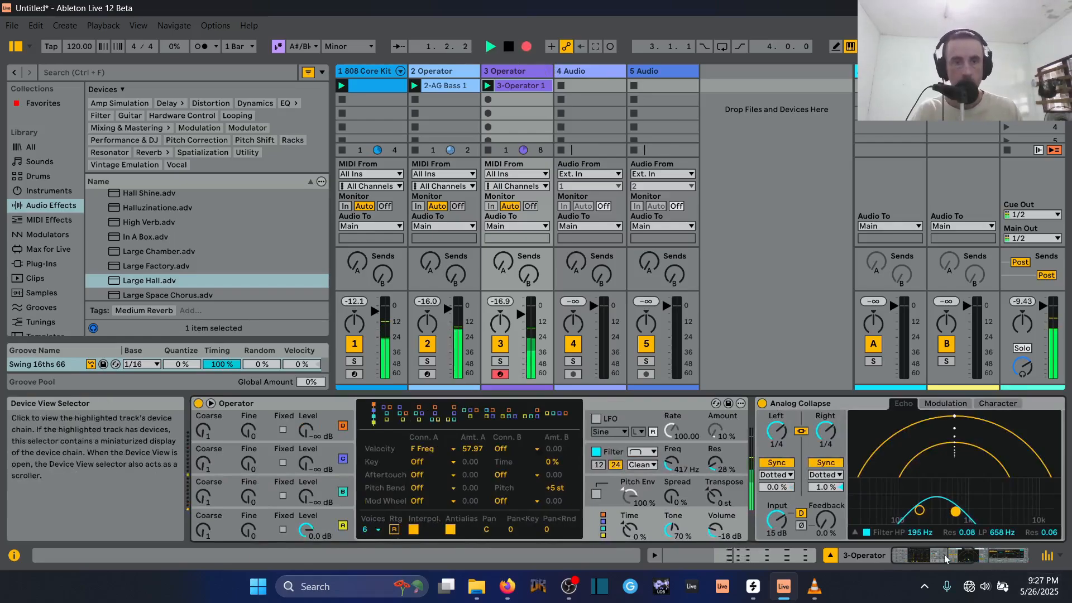
While recording, sweep the Echo's filter, ending at 293 Hz high-pass and 990 Hz low-pass, and move the Large Hall reverb's input filter
{"action": "left_click_drag", "start_coordinate": [945, 559], "coordinate": [1011, 560]}
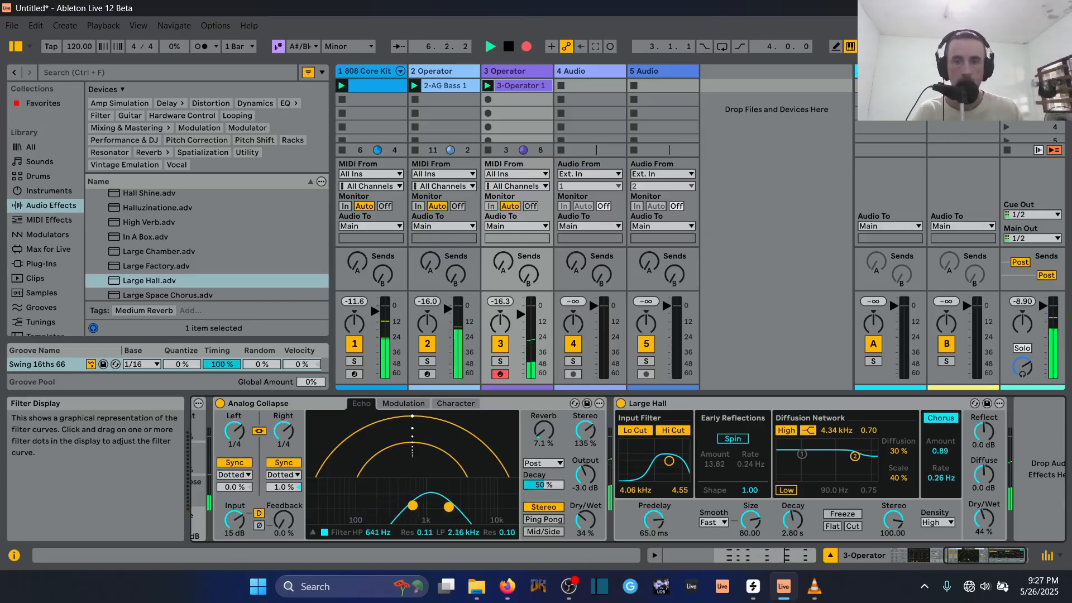
{"action": "left_click_drag", "start_coordinate": [469, 503], "coordinate": [453, 506]}
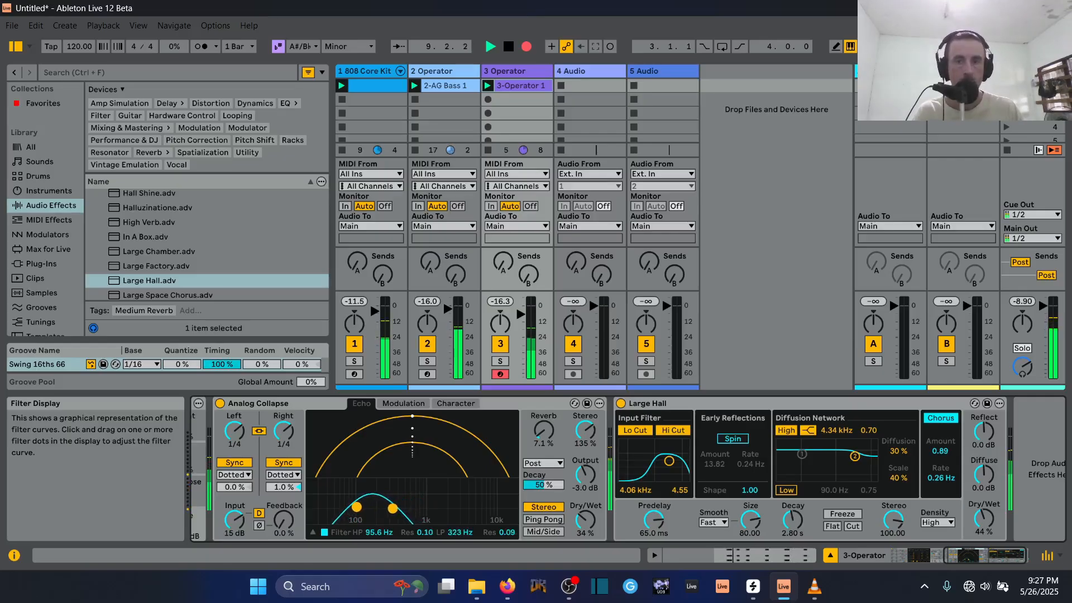
{"action": "left_click_drag", "start_coordinate": [374, 506], "coordinate": [406, 507]}
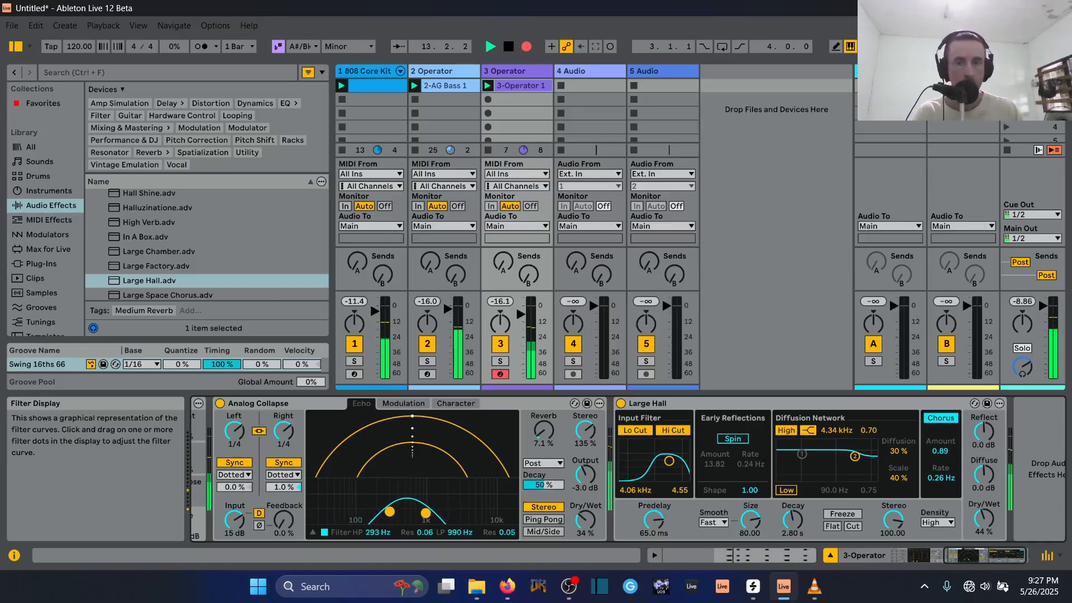
{"action": "left_click_drag", "start_coordinate": [671, 464], "coordinate": [644, 465]}
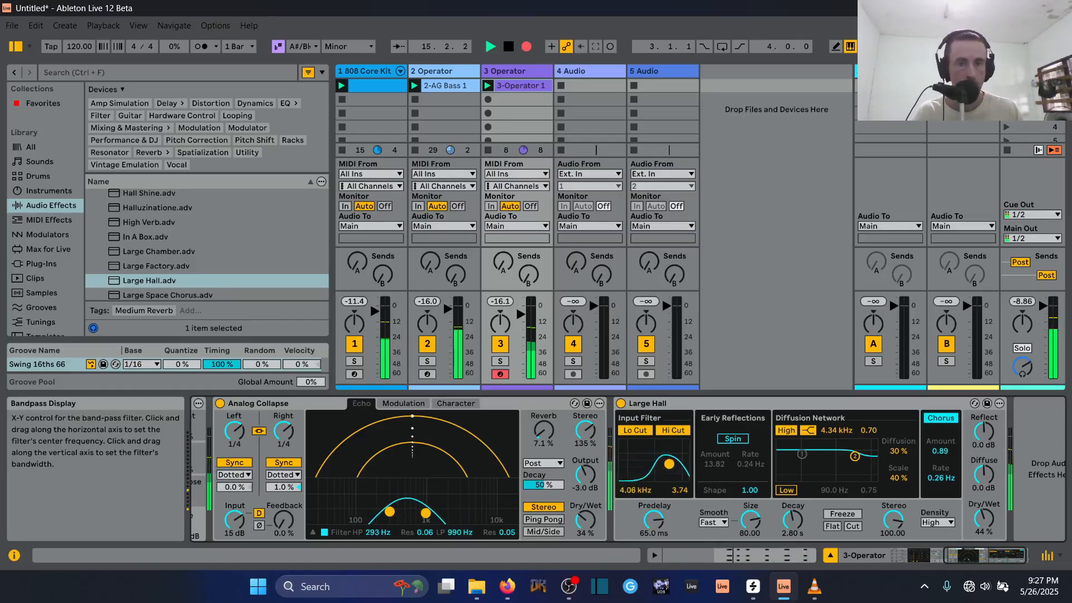
{"action": "mouse_move", "coordinate": [668, 464]}
{"action": "left_mouse_down"}
{"action": "mouse_move", "coordinate": [651, 467]}
{"action": "mouse_move", "coordinate": [671, 461]}
{"action": "left_mouse_up"}
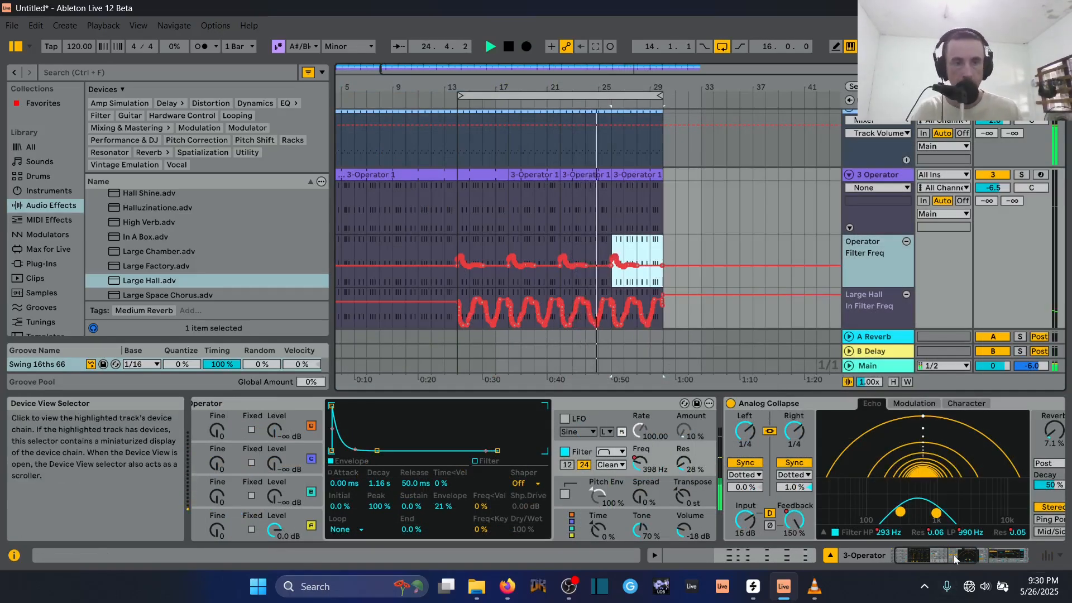
{"action": "left_click_drag", "start_coordinate": [954, 556], "coordinate": [981, 553]}
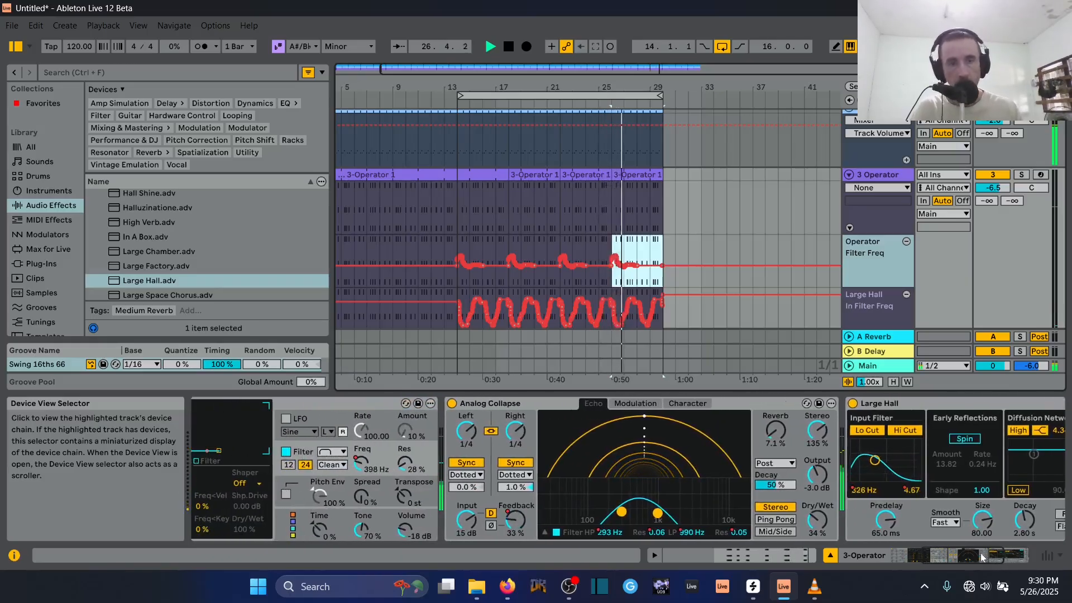